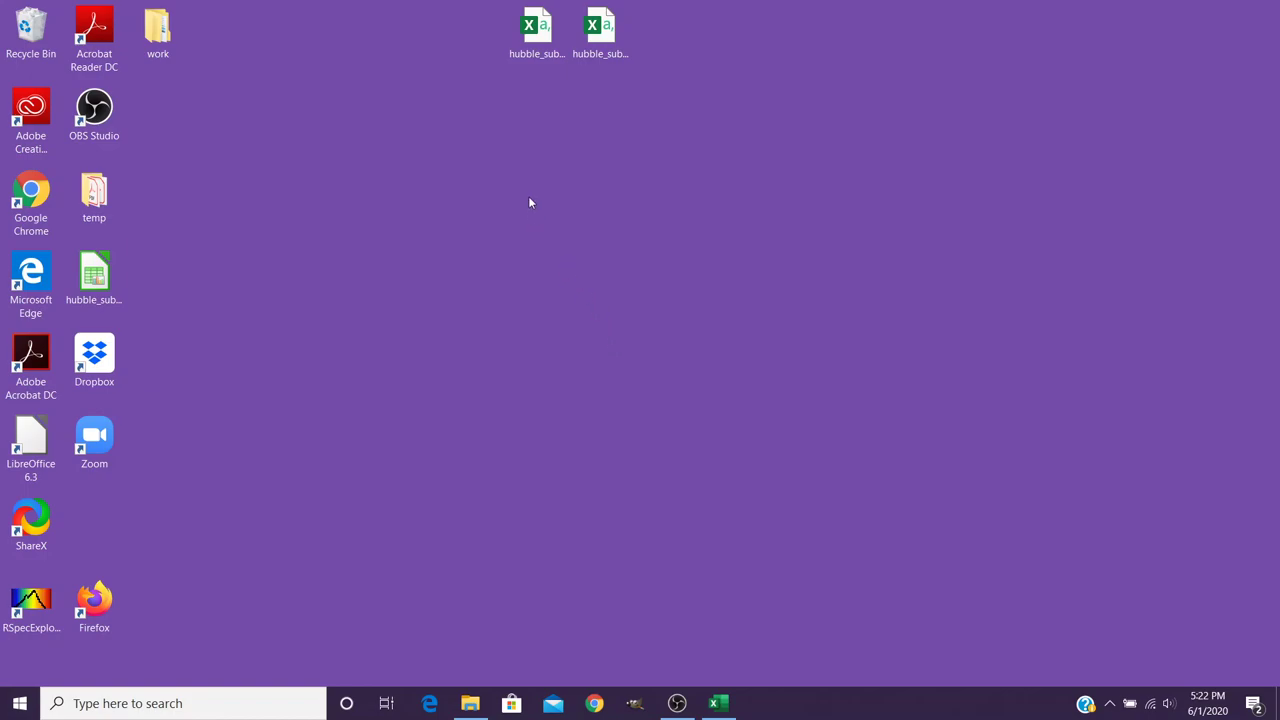
- Open the desktop file hubble_subset2.csv in Excel
{"action": "left_click", "coordinate": [544, 54]}
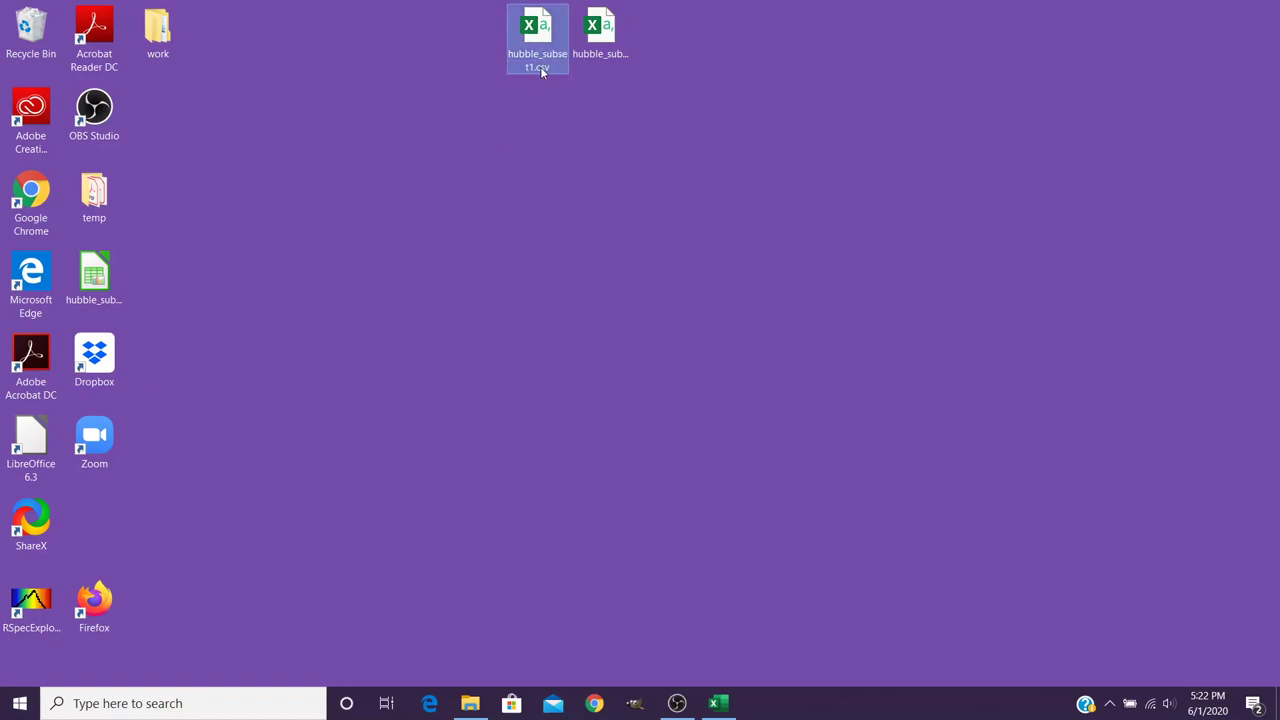
{"action": "left_click", "coordinate": [598, 61]}
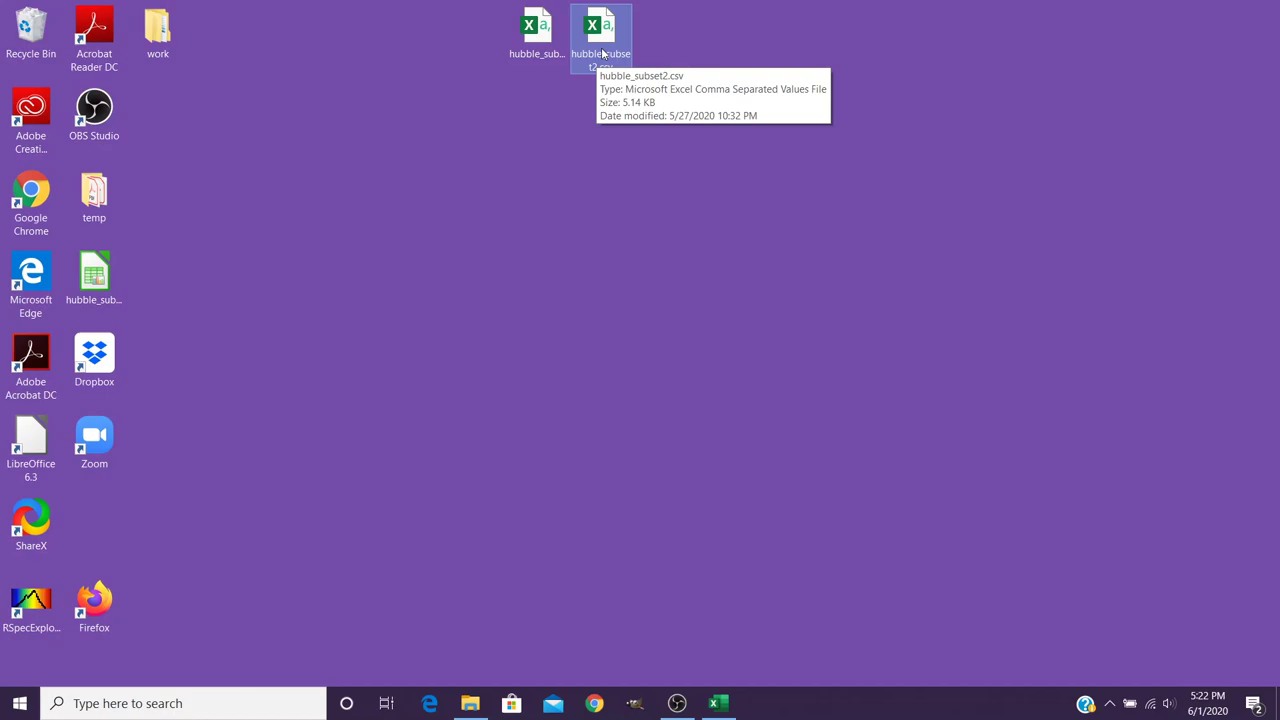
{"action": "right_click", "coordinate": [604, 53]}
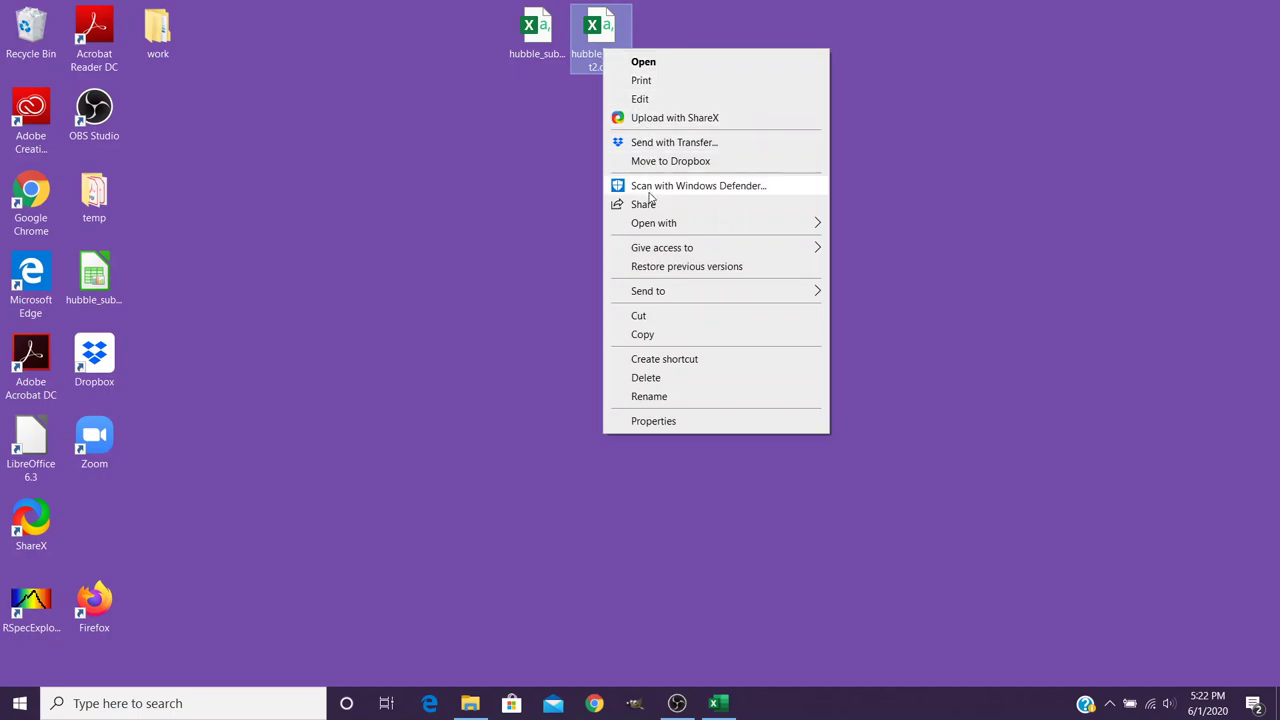
{"action": "mouse_move", "coordinate": [706, 226]}
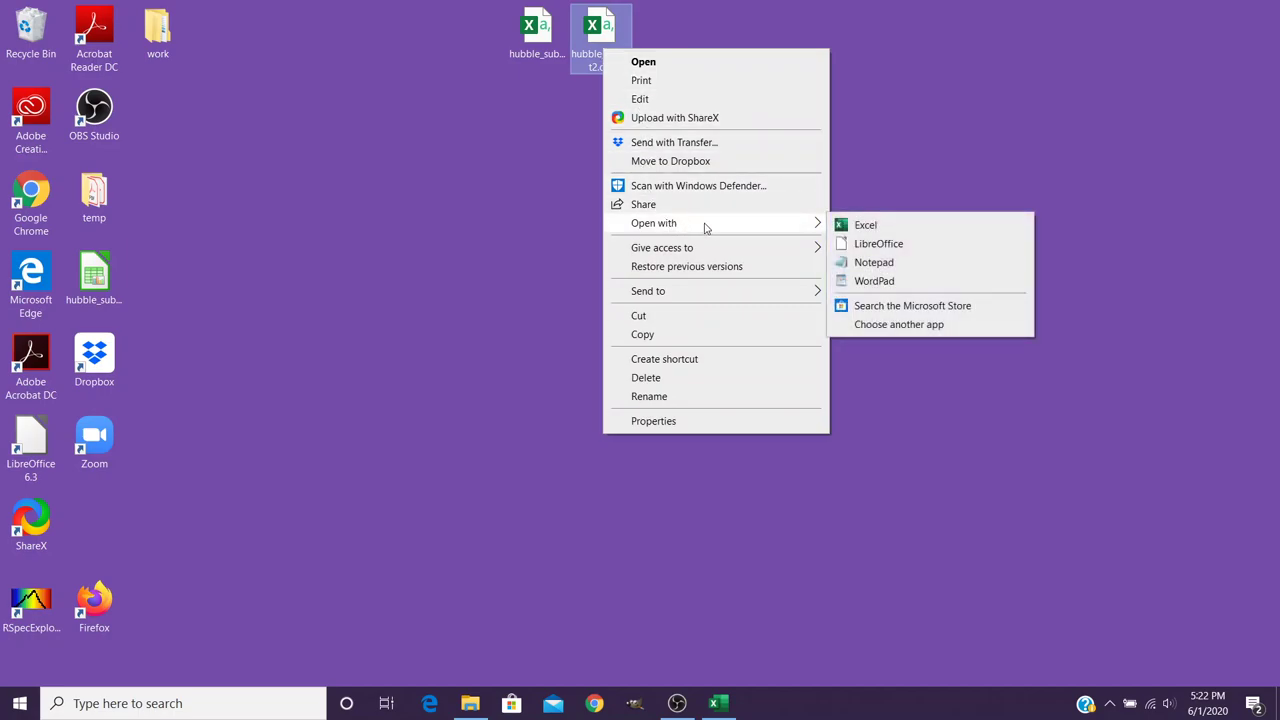
{"action": "left_click", "coordinate": [866, 226]}
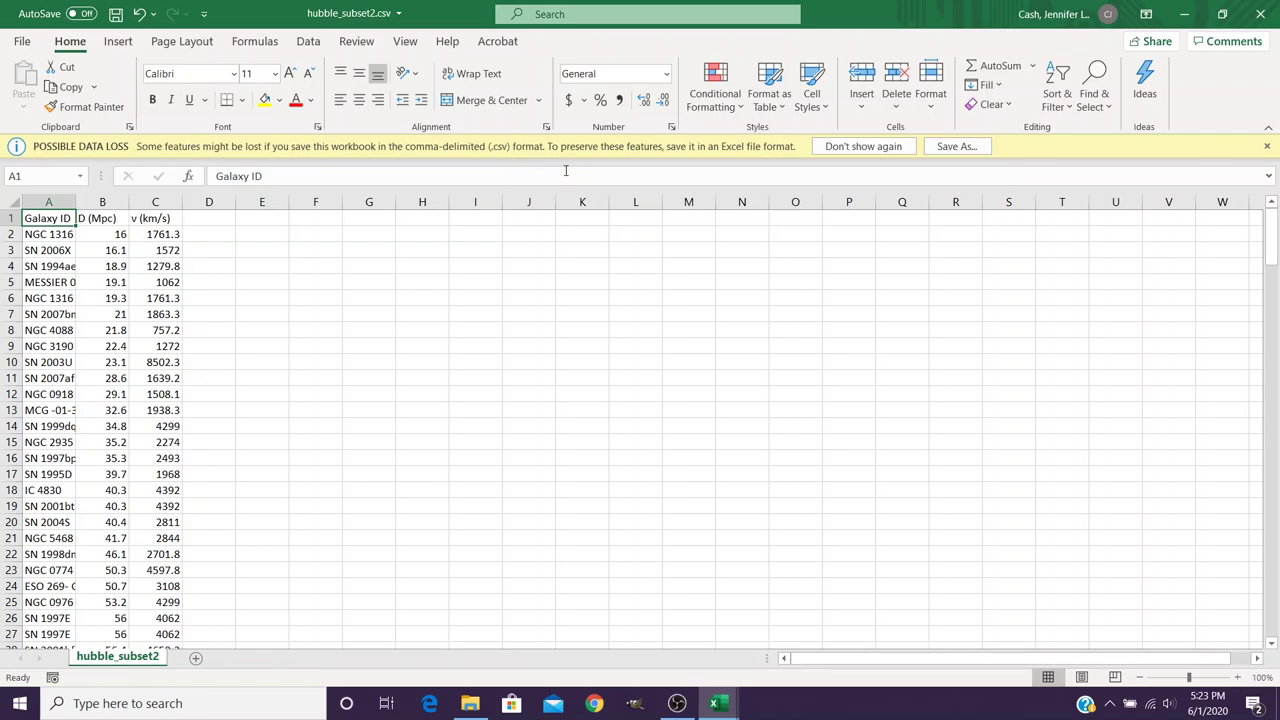
- Save the data as an Excel Workbook (*.xlsx) on the Desktop, appending a hyphen and the surname to the file name hubble_subset2
{"action": "left_click", "coordinate": [956, 146]}
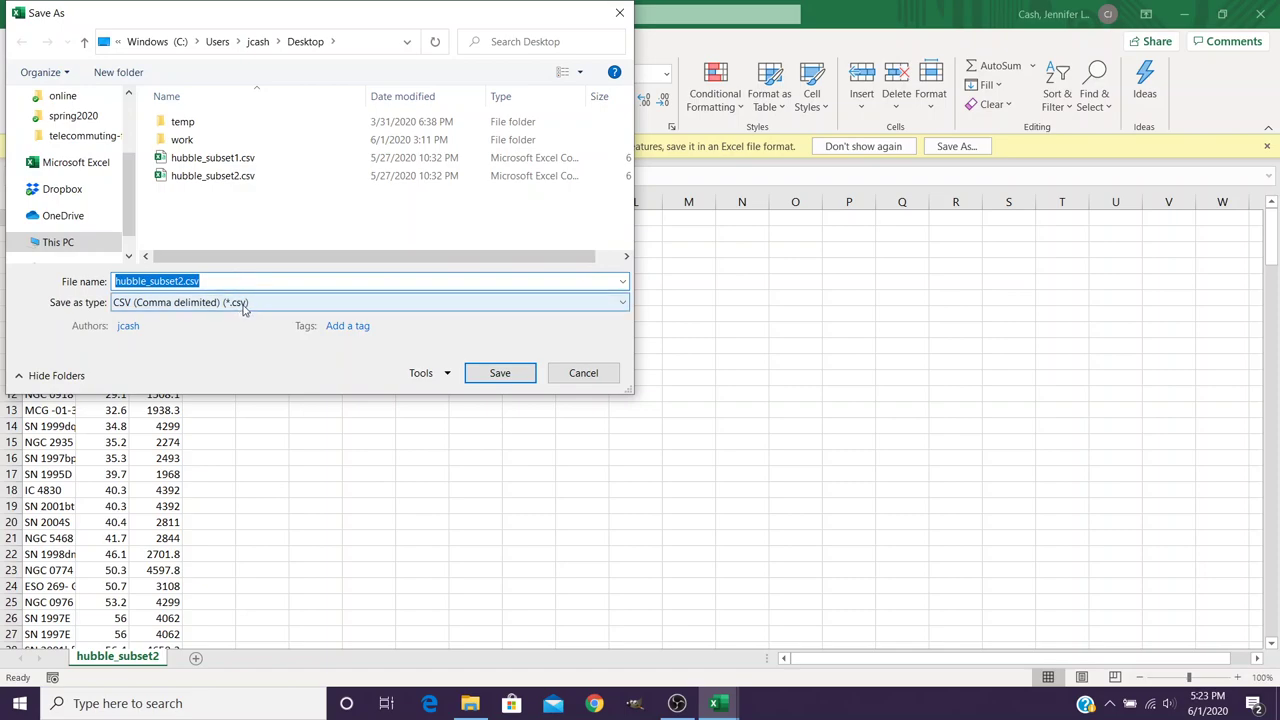
{"action": "left_click", "coordinate": [243, 303]}
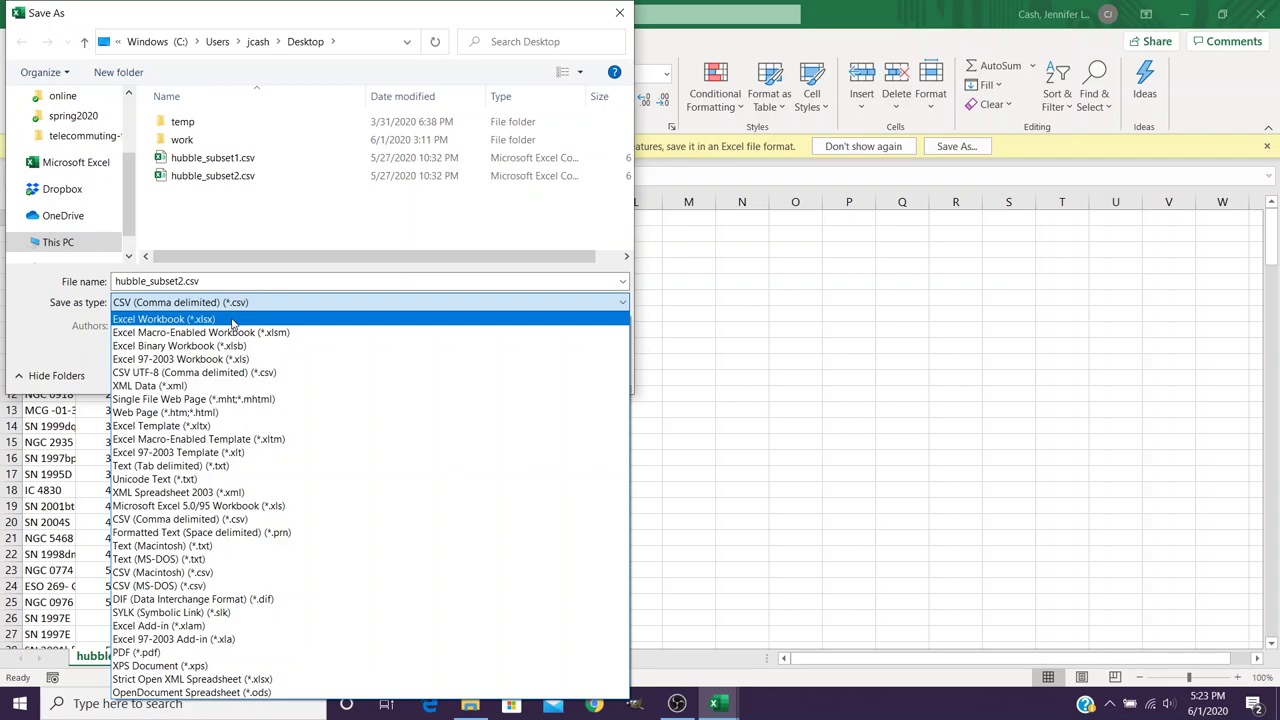
{"action": "left_click", "coordinate": [232, 319]}
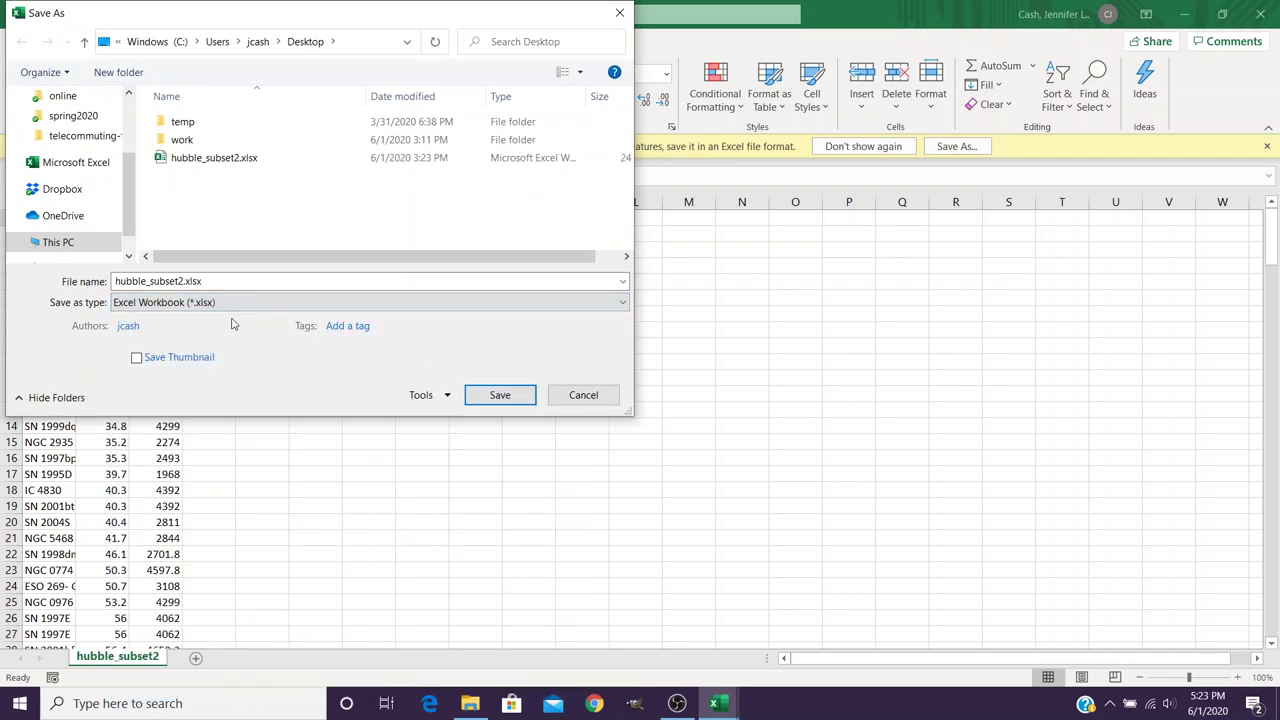
{"action": "triple_click", "coordinate": [183, 281]}
{"action": "left_click", "coordinate": [183, 281]}
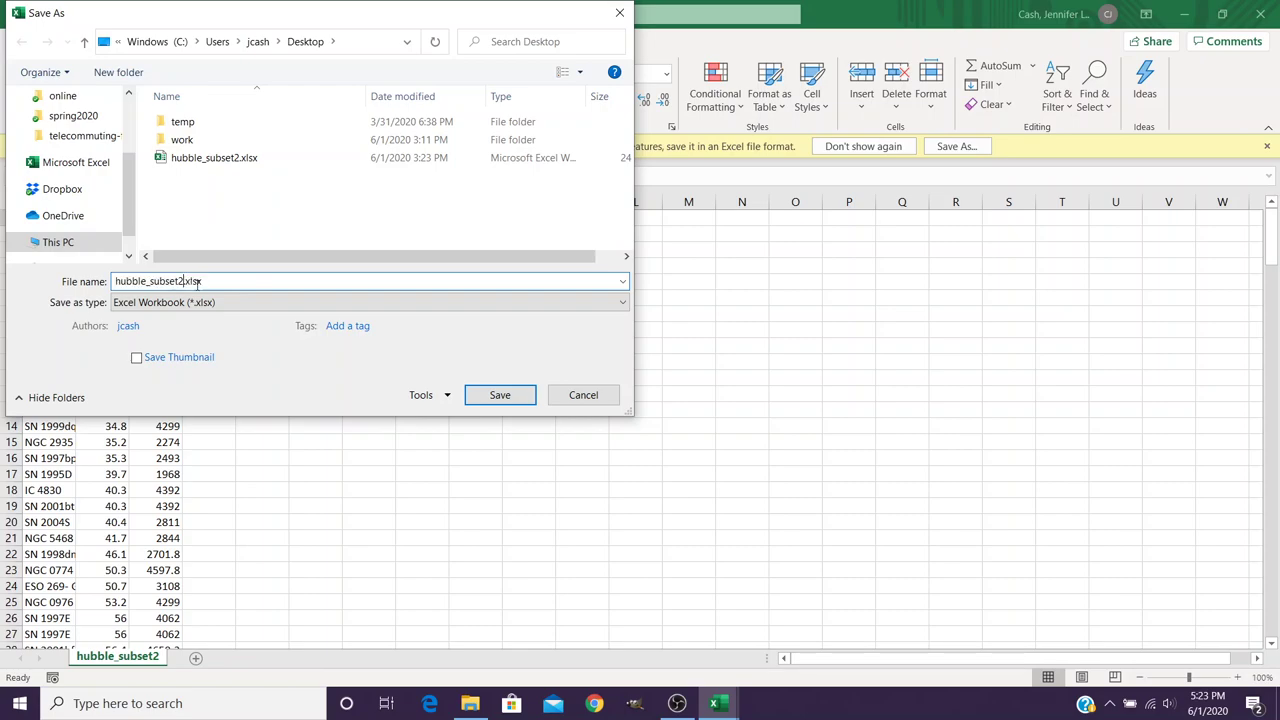
{"action": "type", "text": "-cash"}
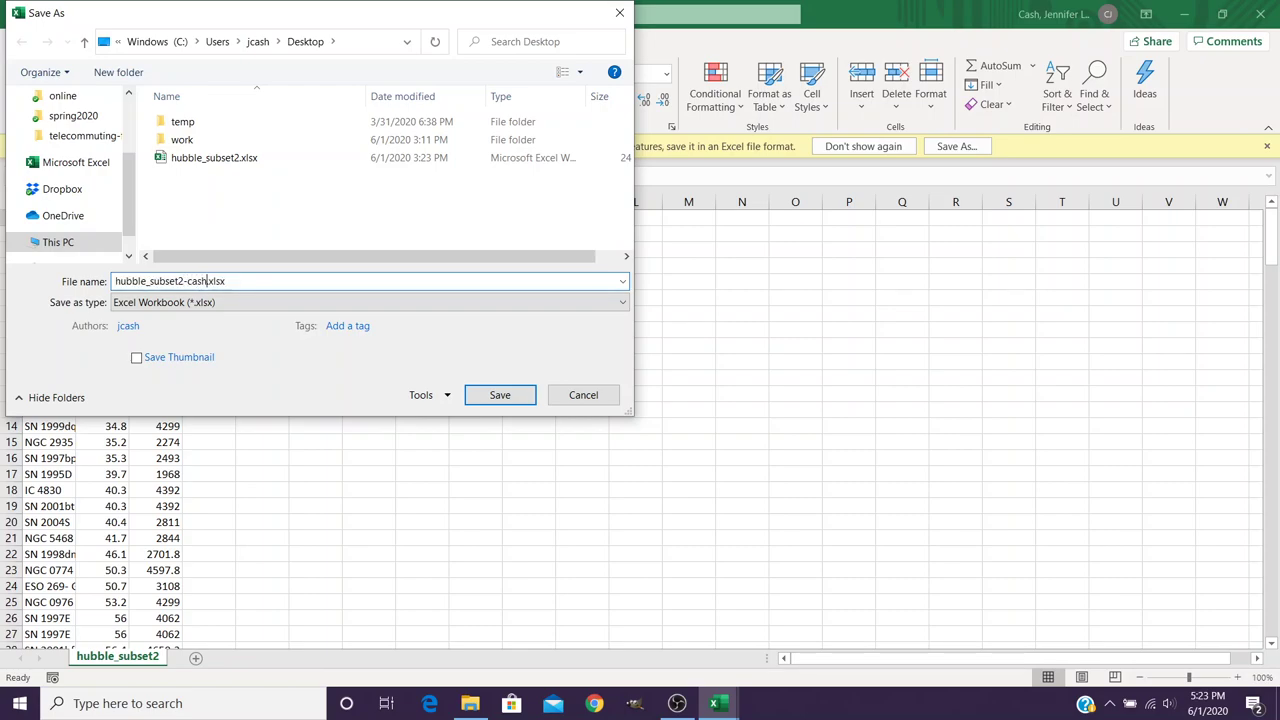
{"action": "left_click", "coordinate": [490, 395]}
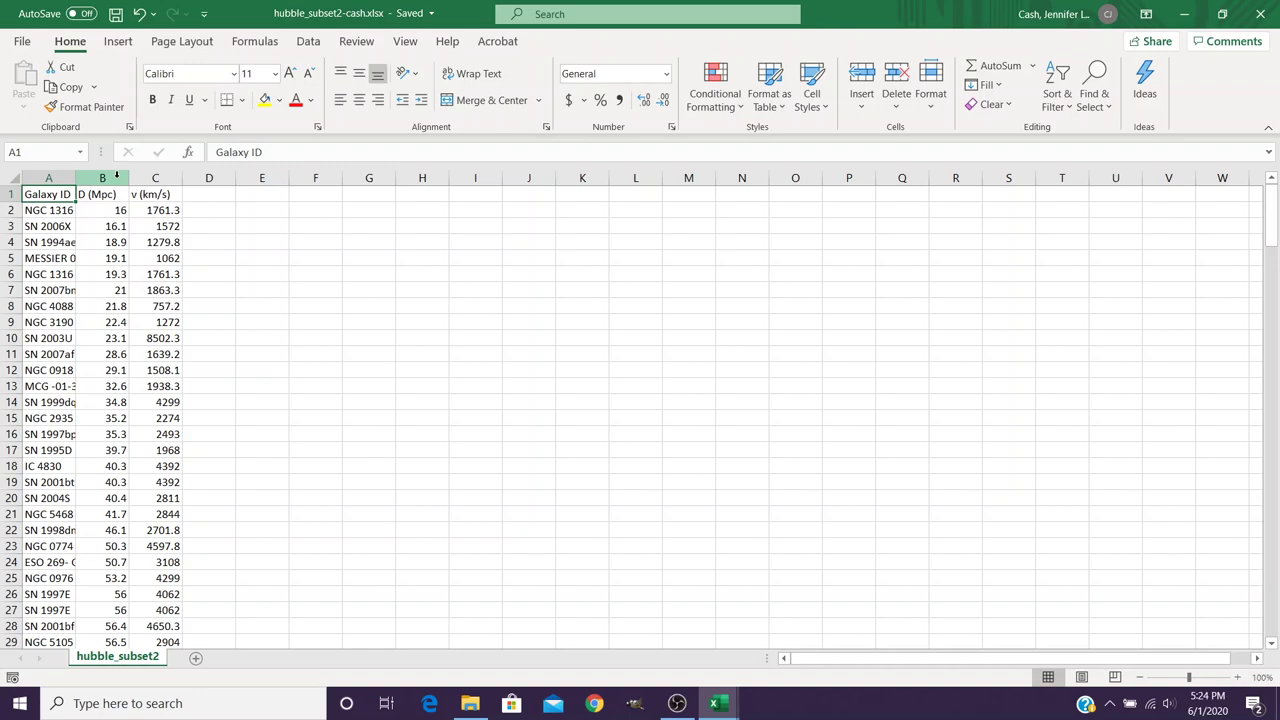
- Insert a markers-only scatter chart of columns B and C and enlarge it so its upper-left corner reaches about cell E2
{"action": "left_click_drag", "start_coordinate": [115, 177], "coordinate": [141, 178]}
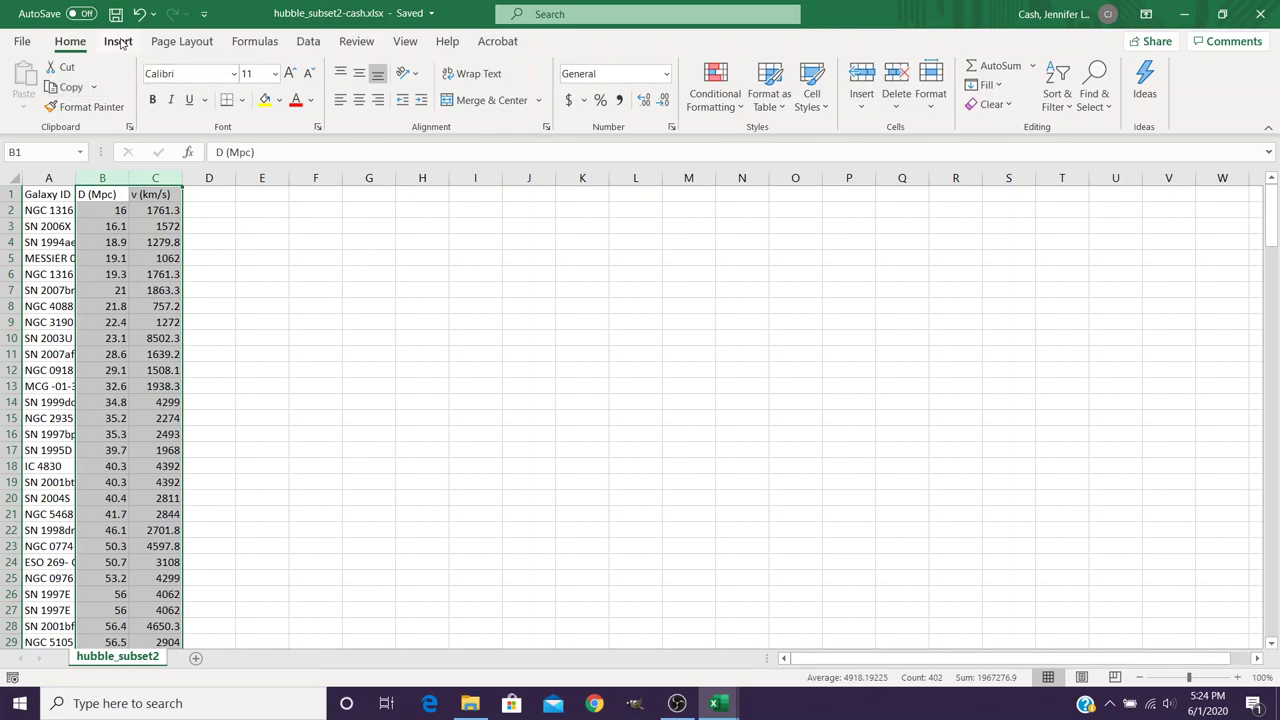
{"action": "left_click", "coordinate": [118, 41]}
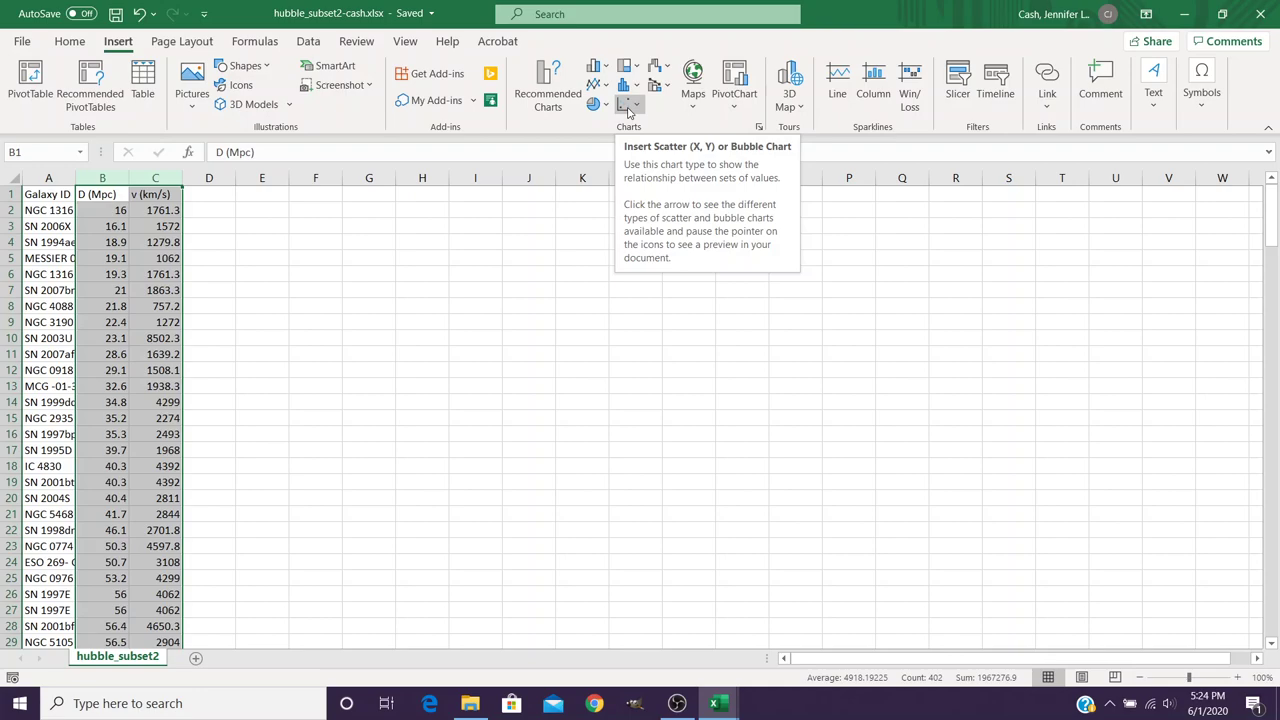
{"action": "left_click", "coordinate": [628, 108]}
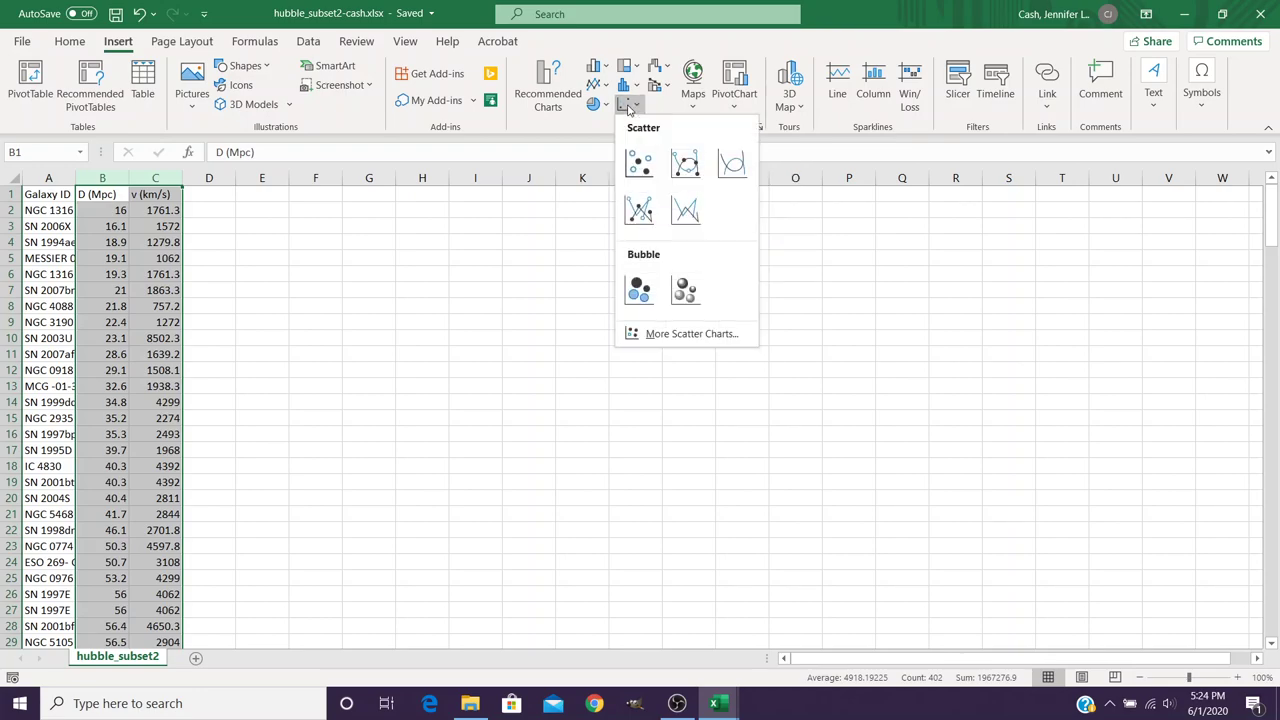
{"action": "left_click", "coordinate": [633, 167]}
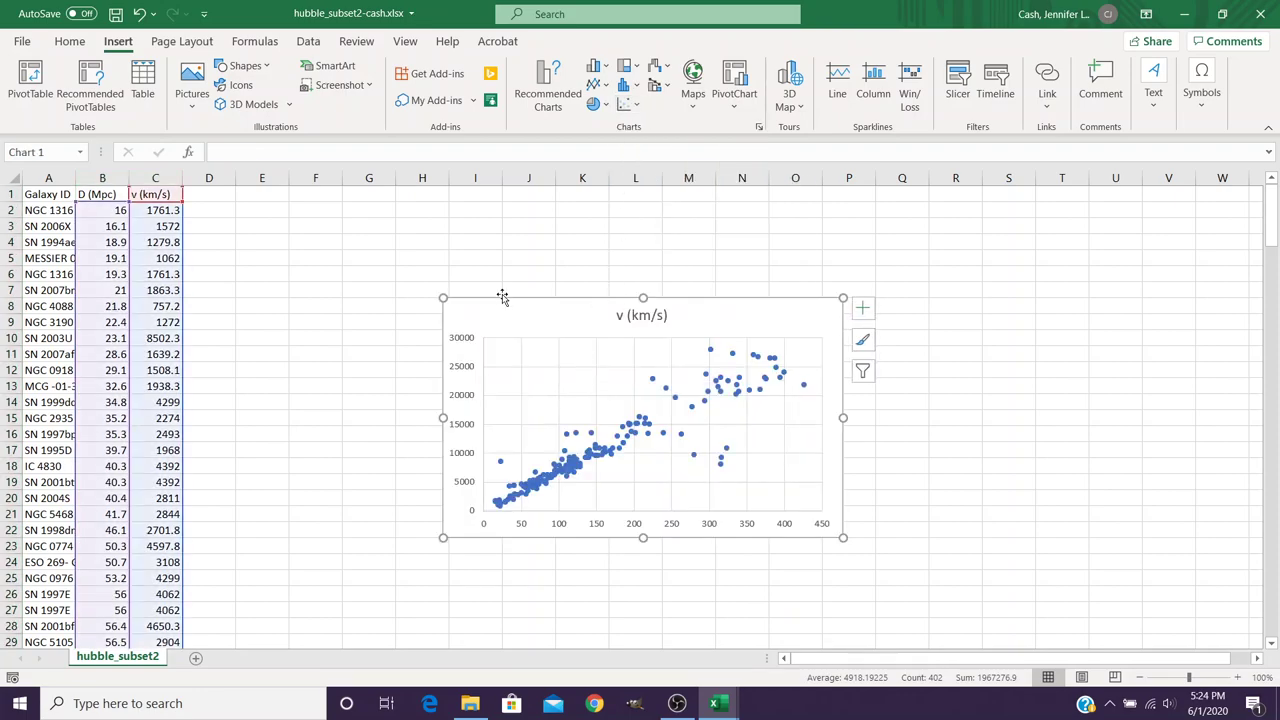
{"action": "left_click_drag", "start_coordinate": [443, 298], "coordinate": [277, 209]}
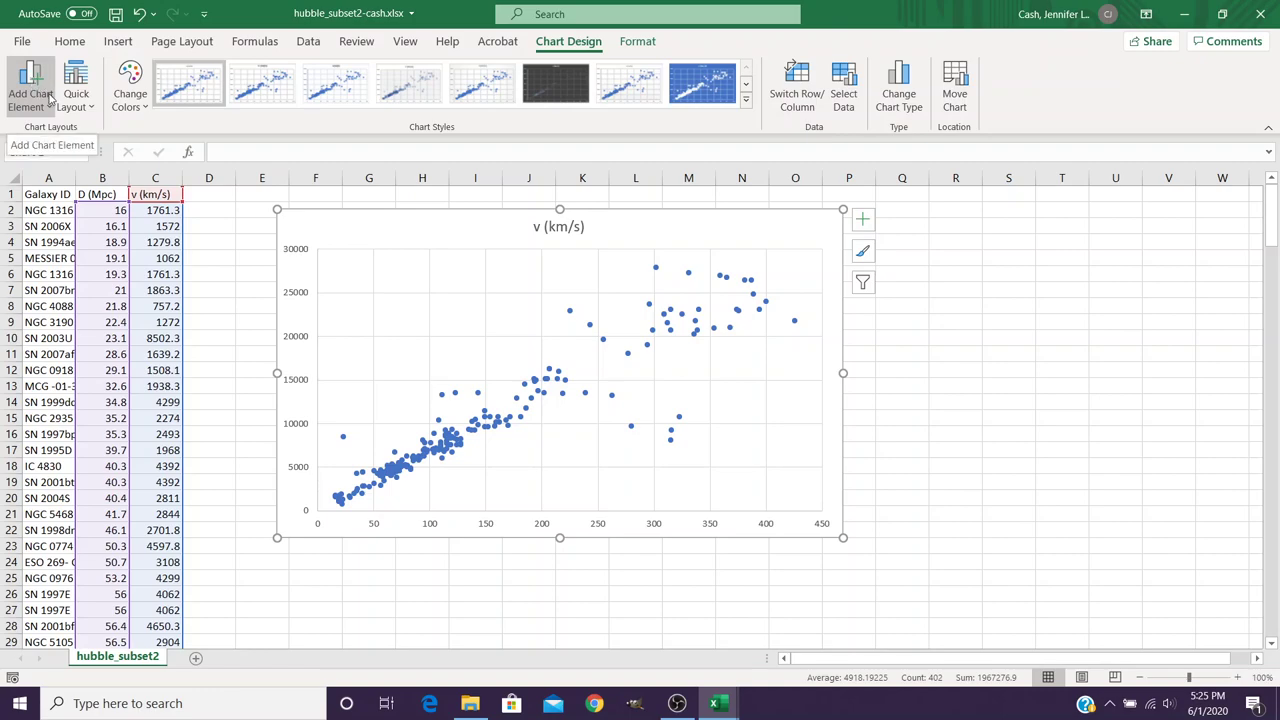
- Add axis titles and the primary minor horizontal and primary minor vertical gridlines to the scatter chart
{"action": "left_click", "coordinate": [862, 221]}
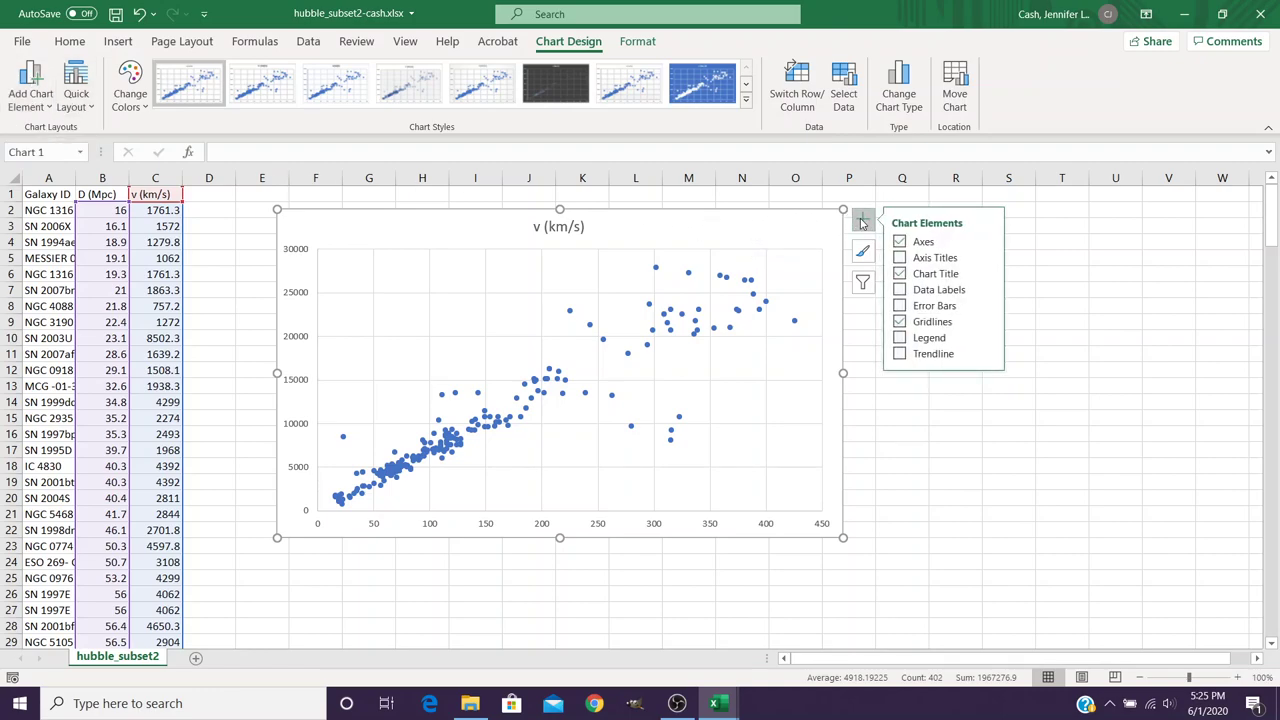
{"action": "left_click", "coordinate": [899, 258]}
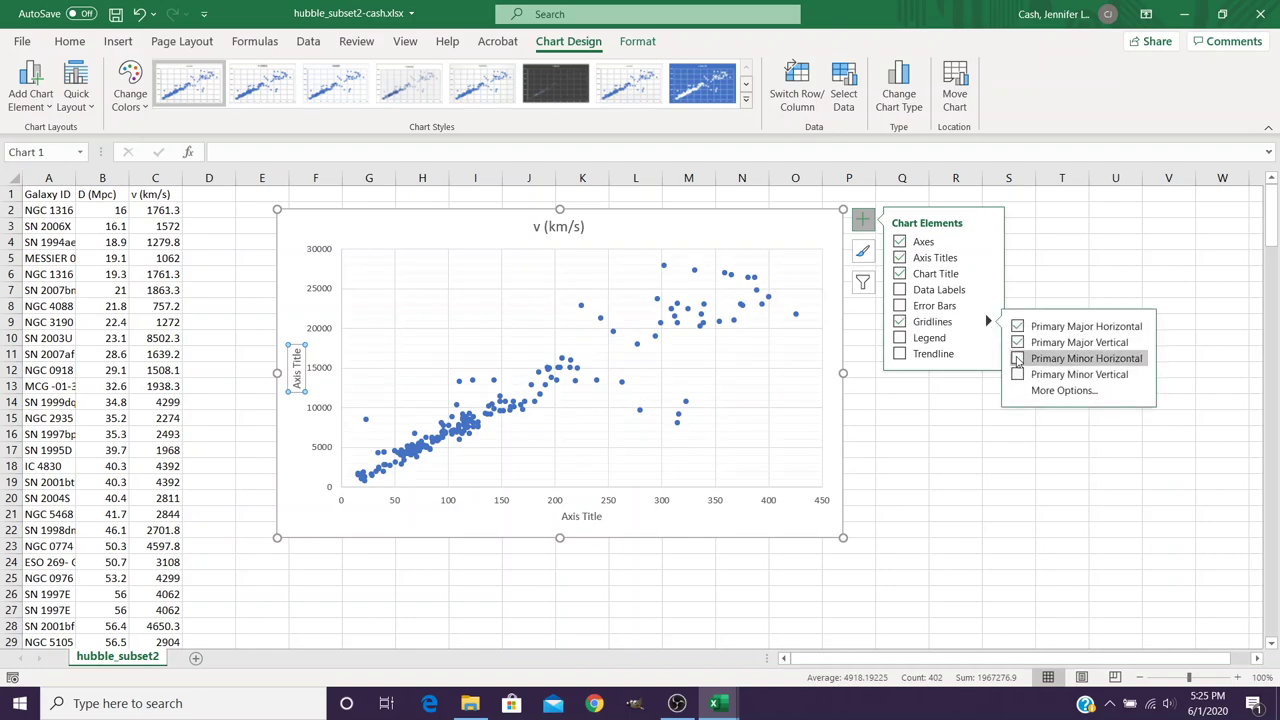
{"action": "left_click", "coordinate": [1018, 359]}
{"action": "left_click", "coordinate": [1019, 374]}
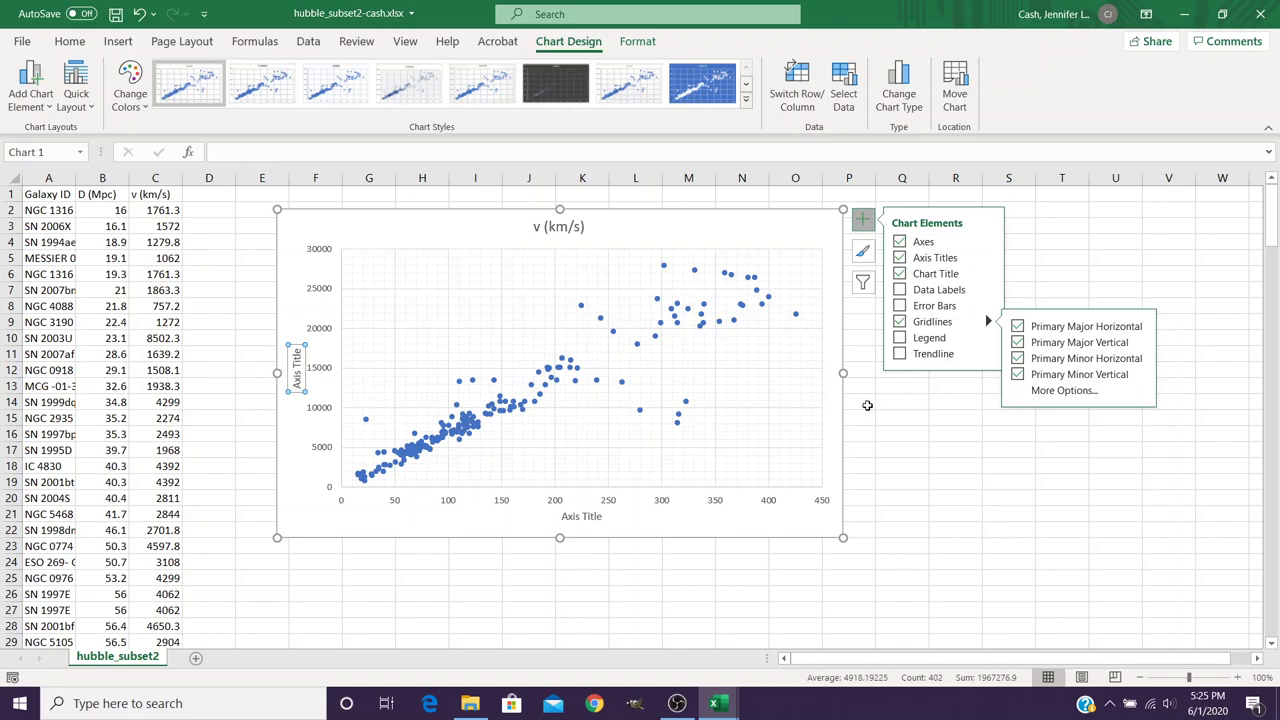
- Set the chart's horizontal axis title to "Distance (Mpc)"
{"action": "left_click", "coordinate": [596, 518]}
{"action": "left_click_drag", "start_coordinate": [604, 518], "coordinate": [561, 518]}
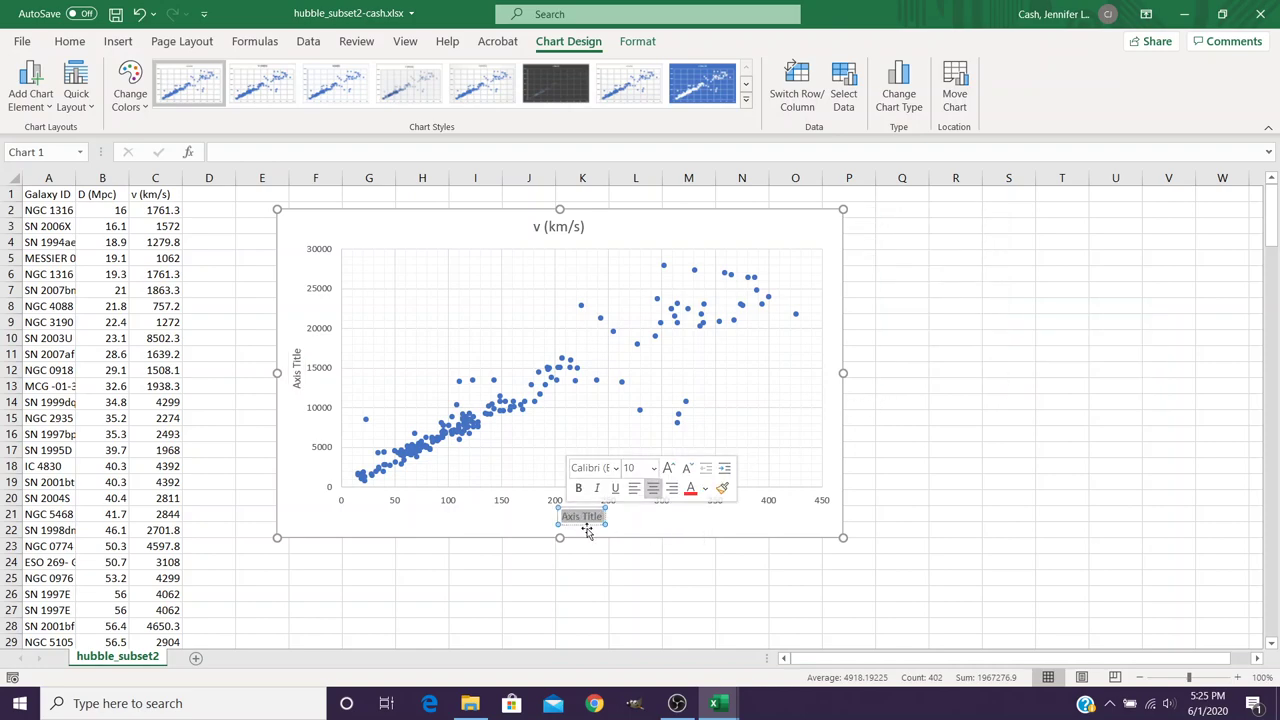
{"action": "type", "text": "Dista"}
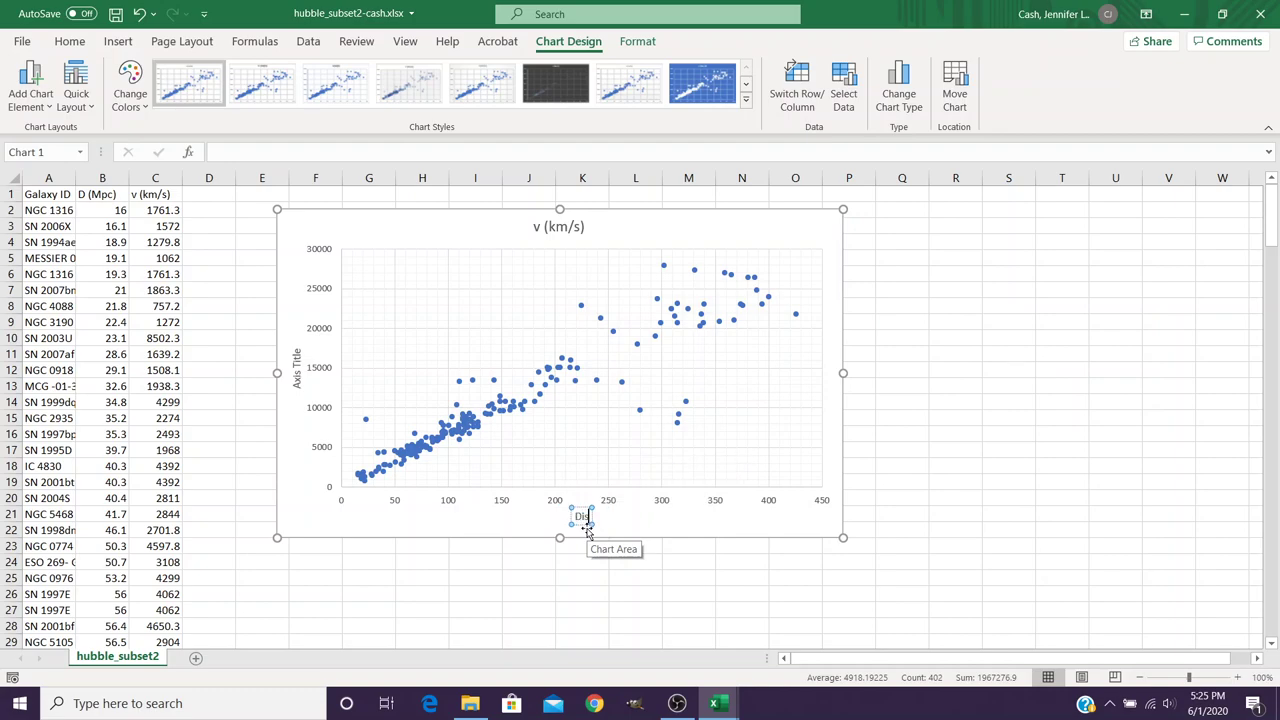
{"action": "type", "text": "nce (Mpc)"}
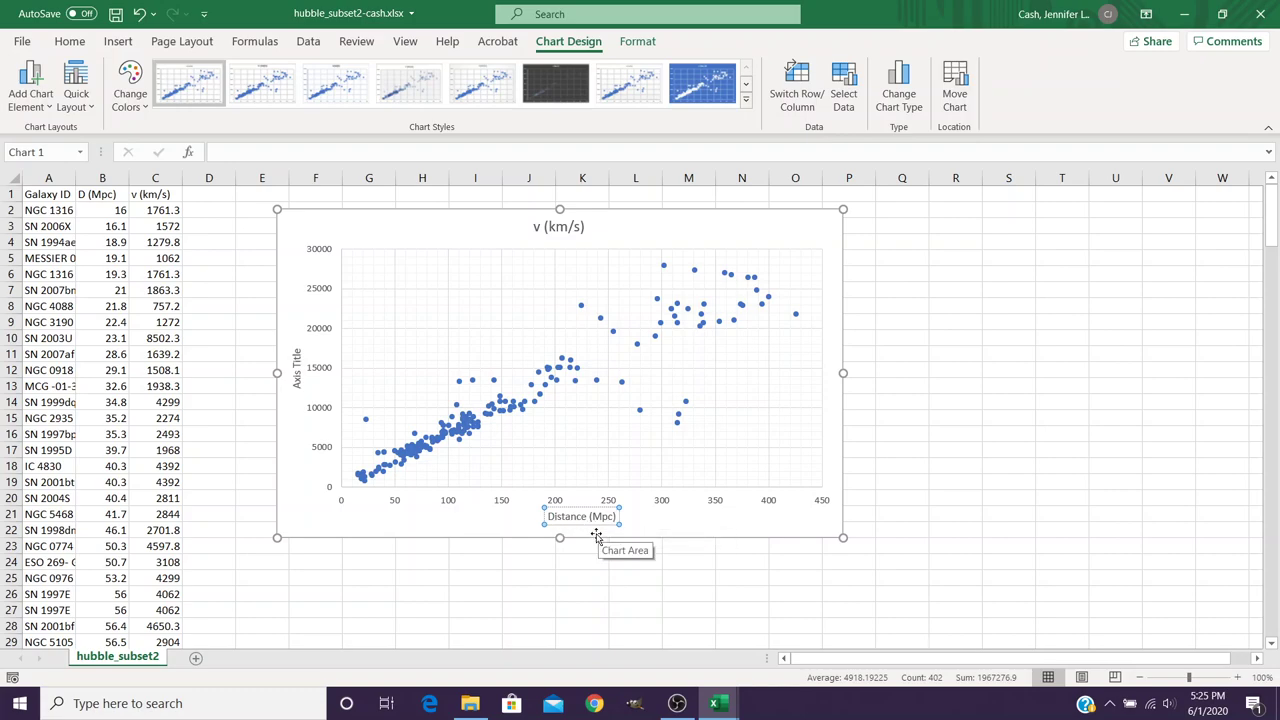
- Set the chart's vertical axis title to "velocity (km/s)"
{"action": "left_click", "coordinate": [297, 372]}
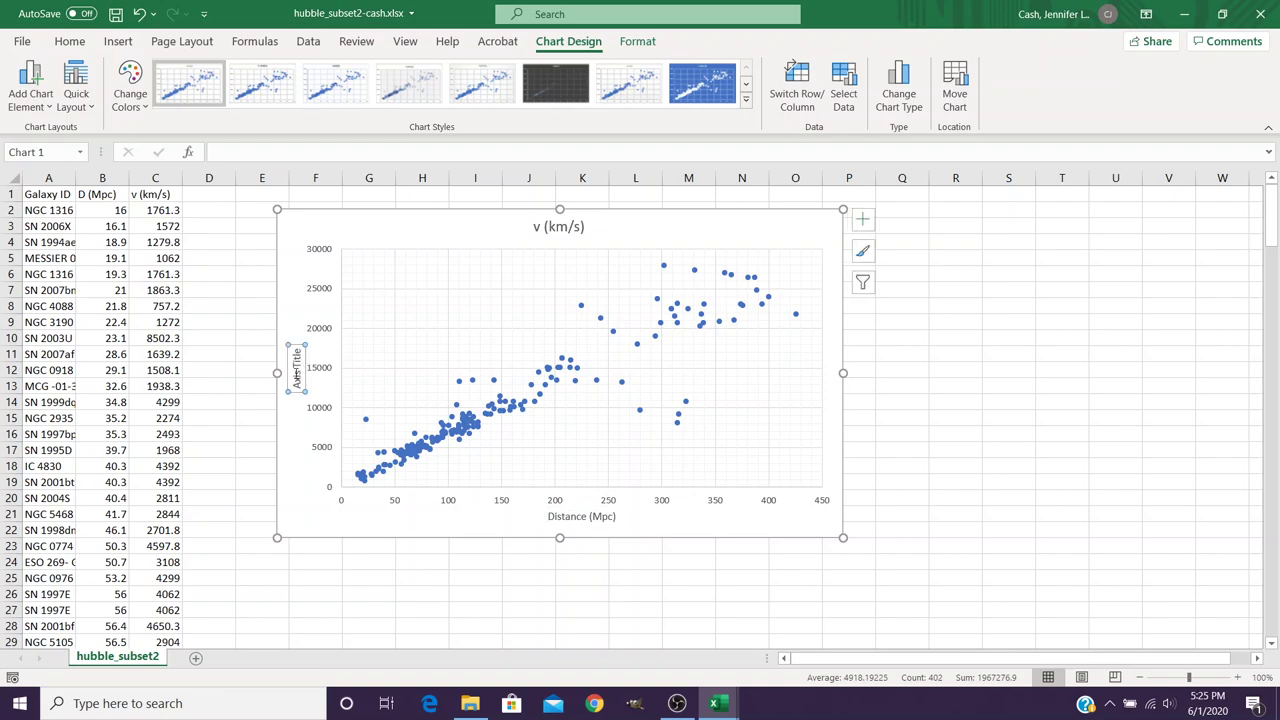
{"action": "left_click_drag", "start_coordinate": [297, 348], "coordinate": [296, 383]}
{"action": "type", "text": "veloc"}
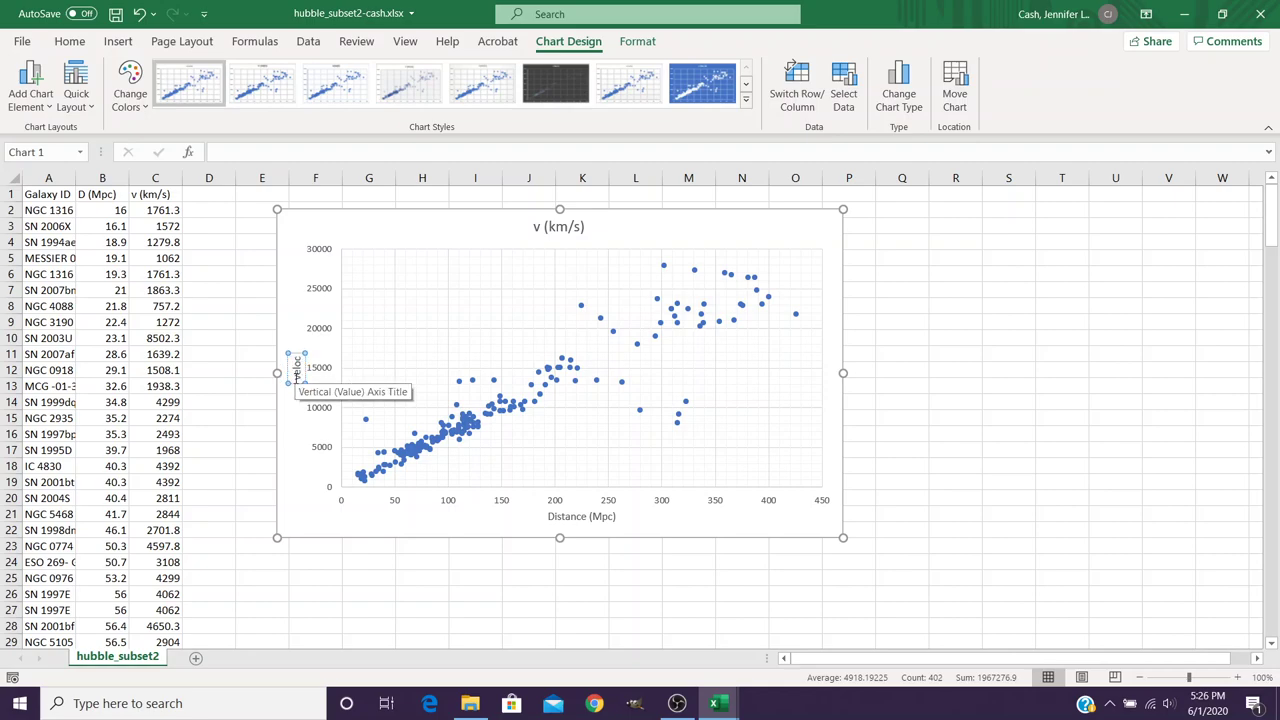
{"action": "type", "text": "ity (km/s)"}
- Replace the chart title text with "Hubble's Law"
{"action": "left_click", "coordinate": [545, 227]}
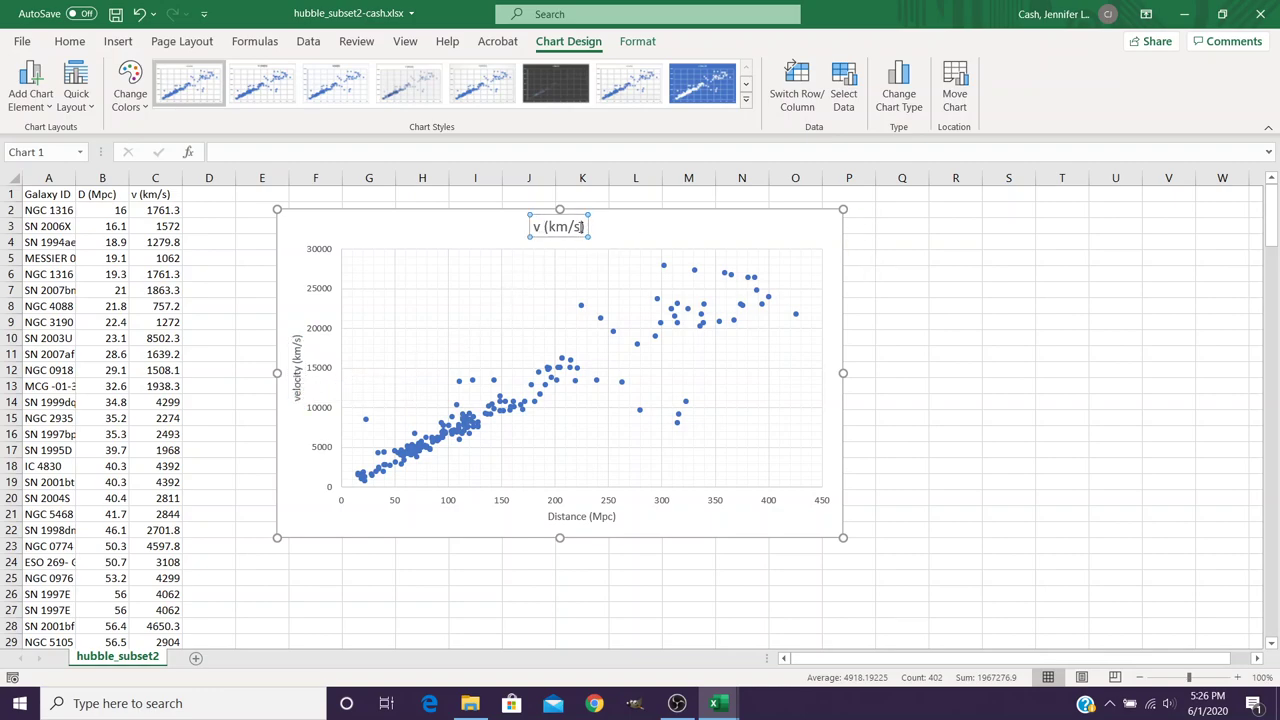
{"action": "left_click_drag", "start_coordinate": [587, 227], "coordinate": [533, 227]}
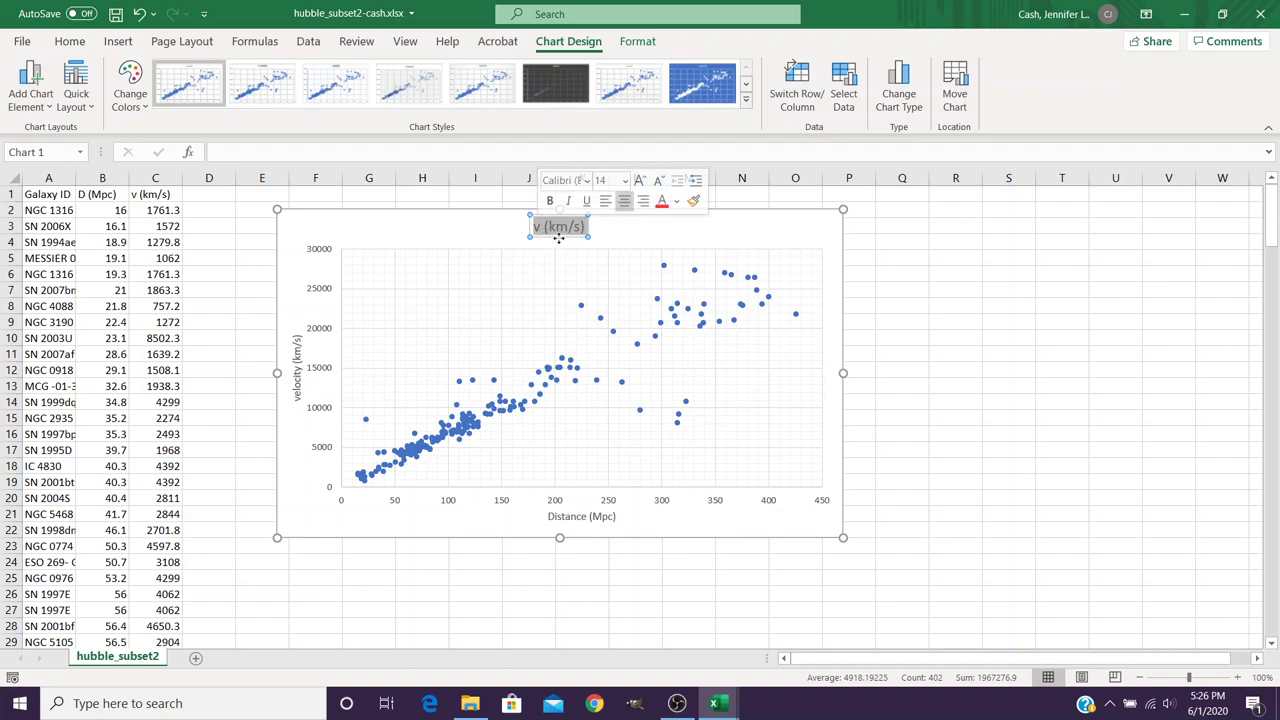
{"action": "type", "text": "Hunn"}
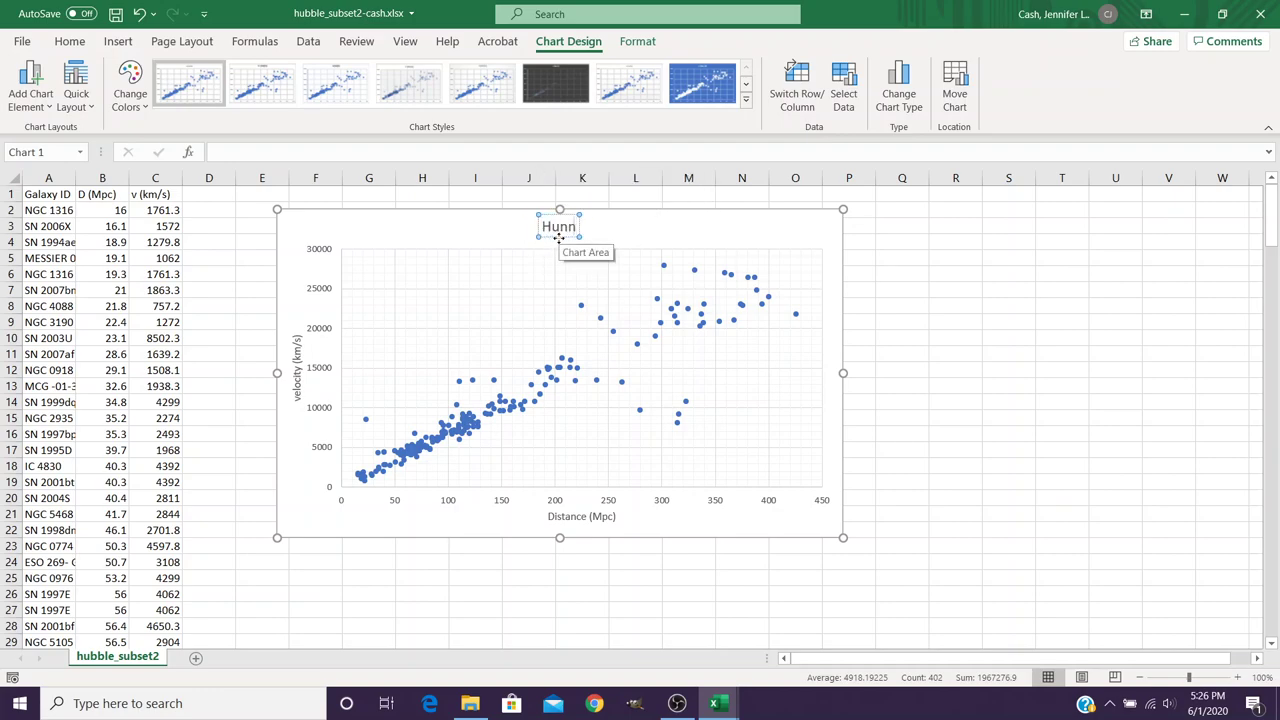
{"action": "key", "text": "BackSpace"}
{"action": "key", "text": "BackSpace"}
{"action": "type", "text": "bb"}
{"action": "type", "text": ";es"}
{"action": "key", "text": "BackSpace"}
{"action": "key", "text": "BackSpace"}
{"action": "key", "text": "BackSpace"}
{"action": "type", "text": "les"}
{"action": "key", "text": "BackSpace"}
{"action": "type", "text": "'s"}
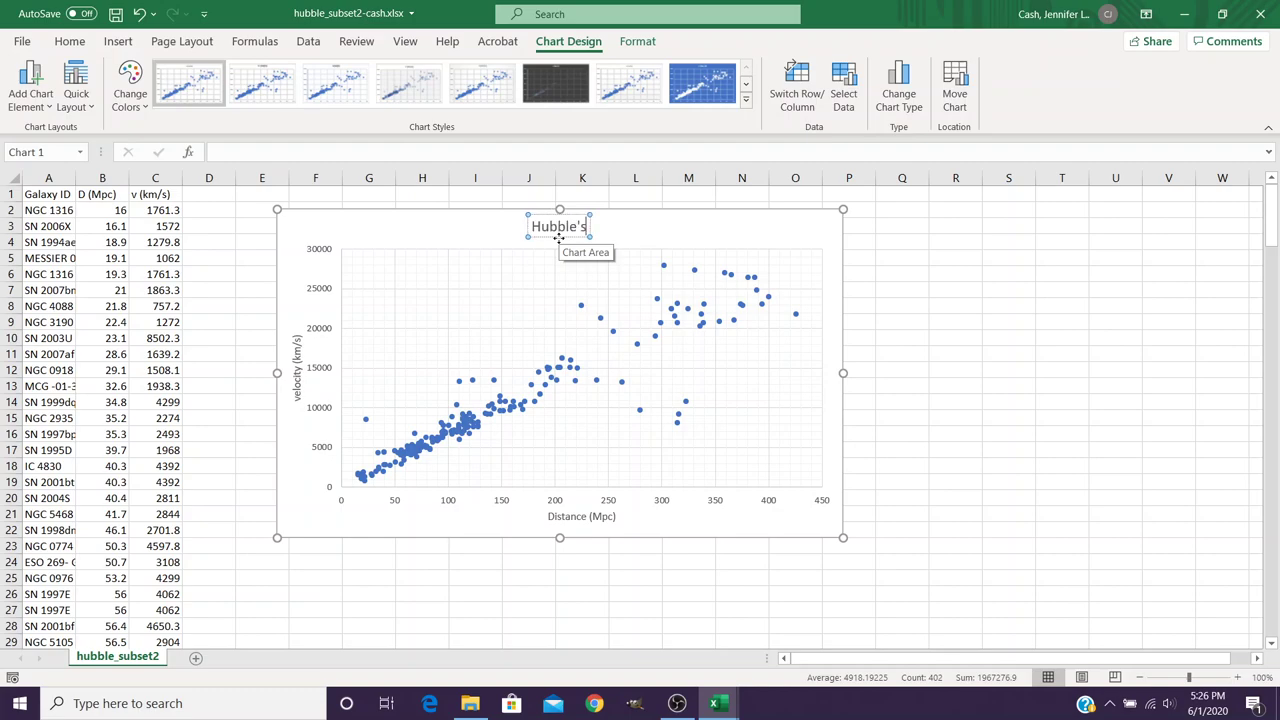
{"action": "type", "text": " Law"}
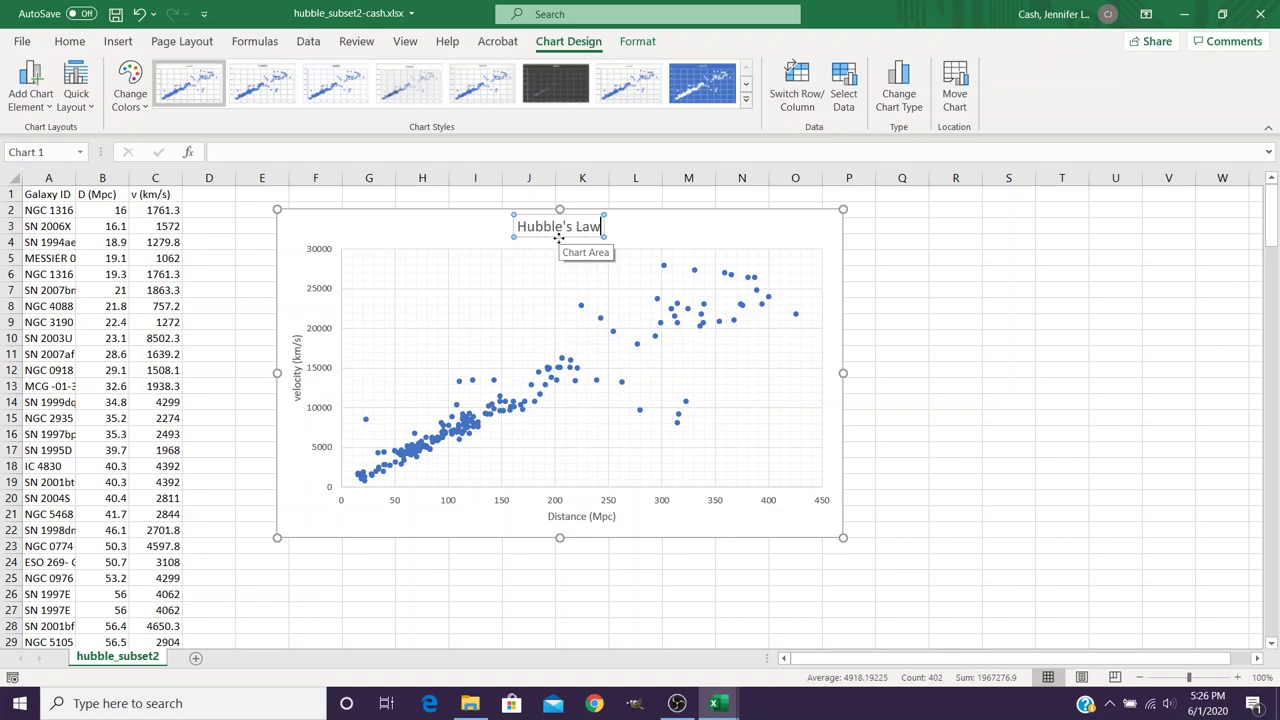
{"action": "left_click", "coordinate": [691, 234]}
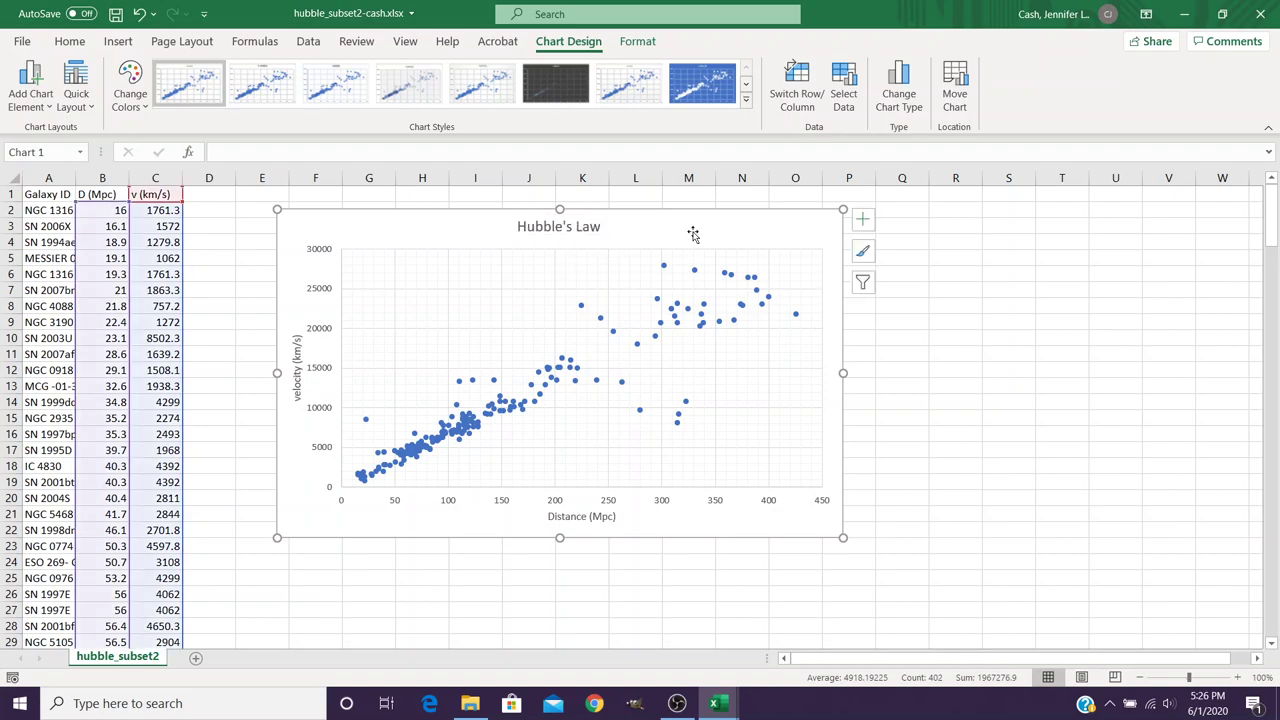
- Add a linear trendline to the chart's data points with its intercept set to 0.0
{"action": "left_click", "coordinate": [864, 220]}
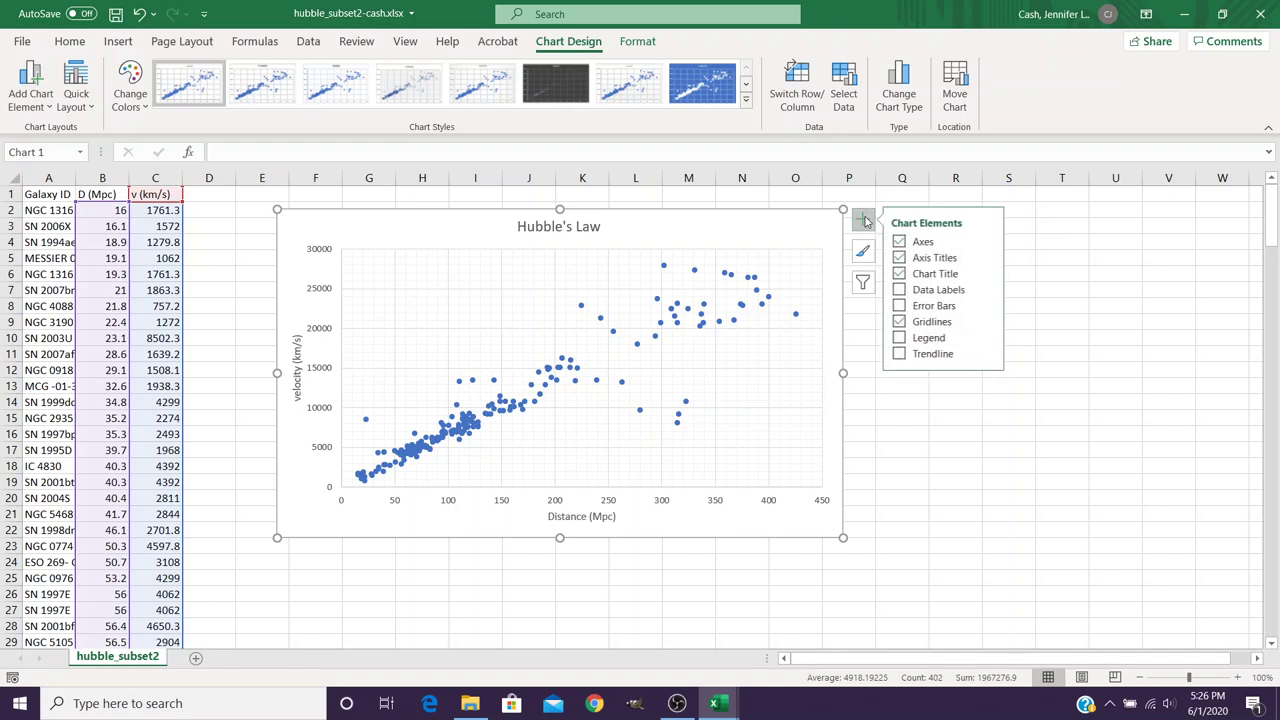
{"action": "left_click", "coordinate": [988, 354]}
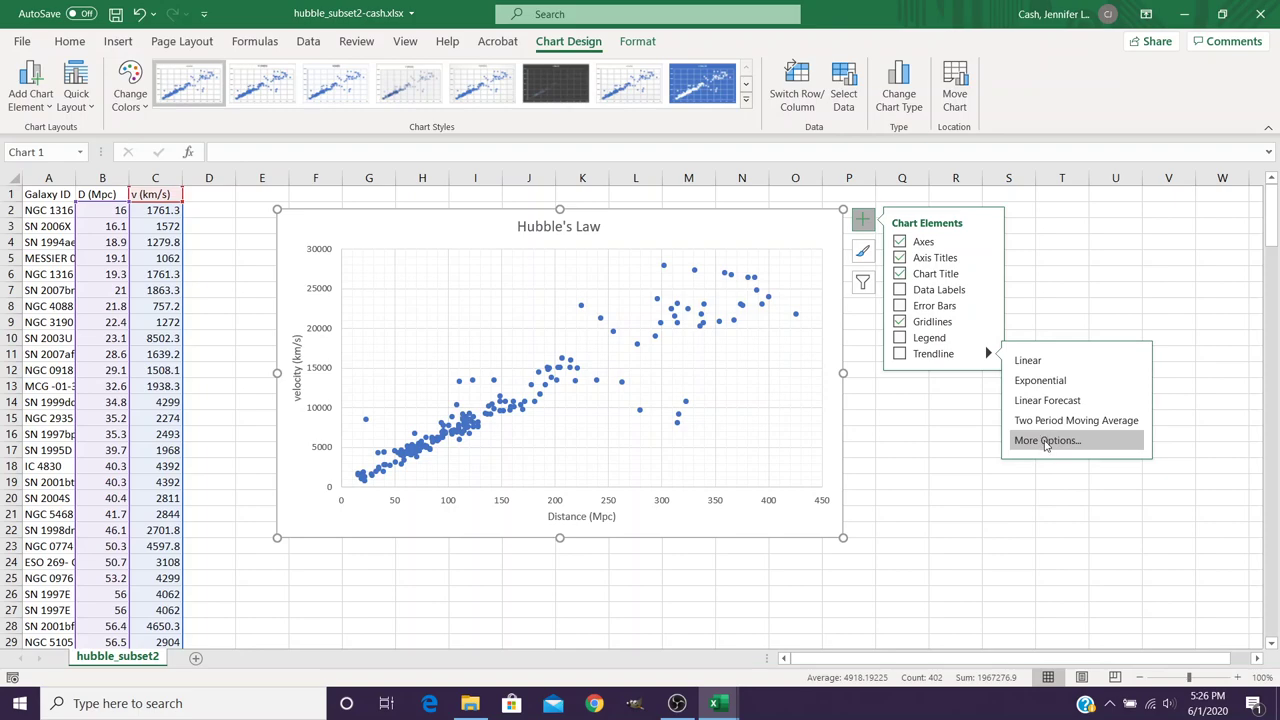
{"action": "left_click", "coordinate": [1045, 441]}
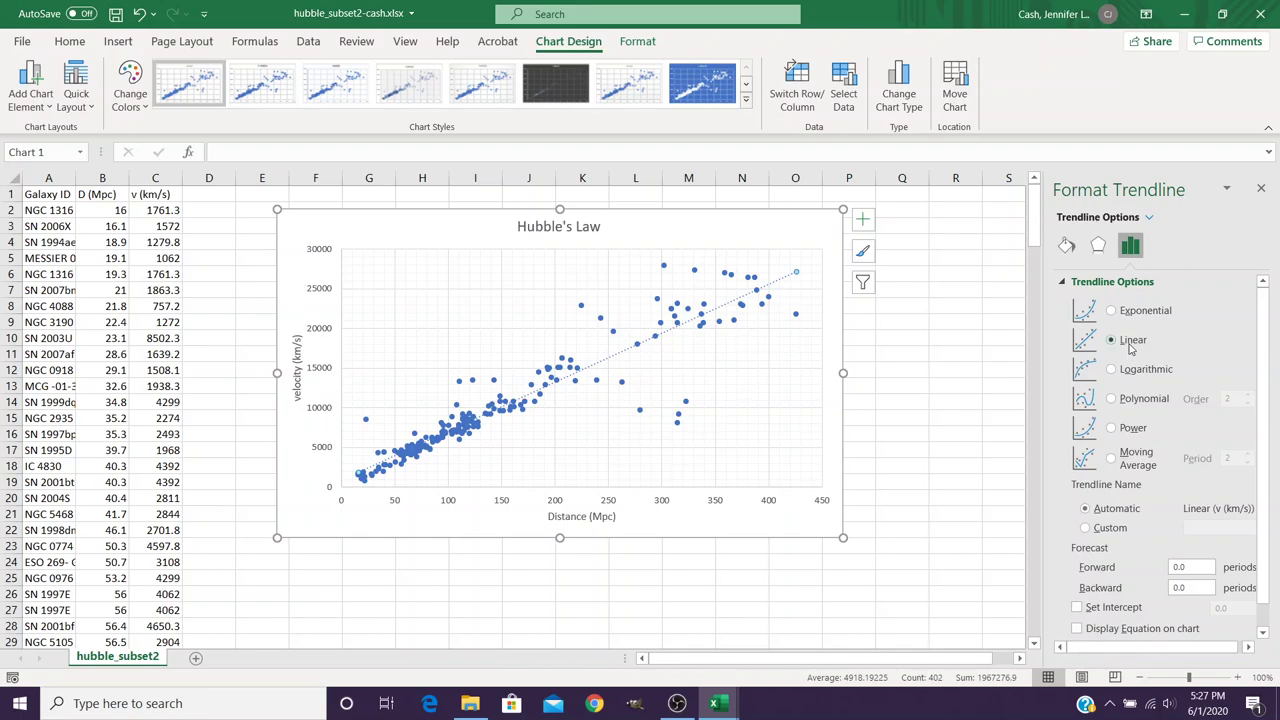
{"action": "scroll", "coordinate": [1118, 414], "scroll_direction": "down", "scroll_amount": 1}
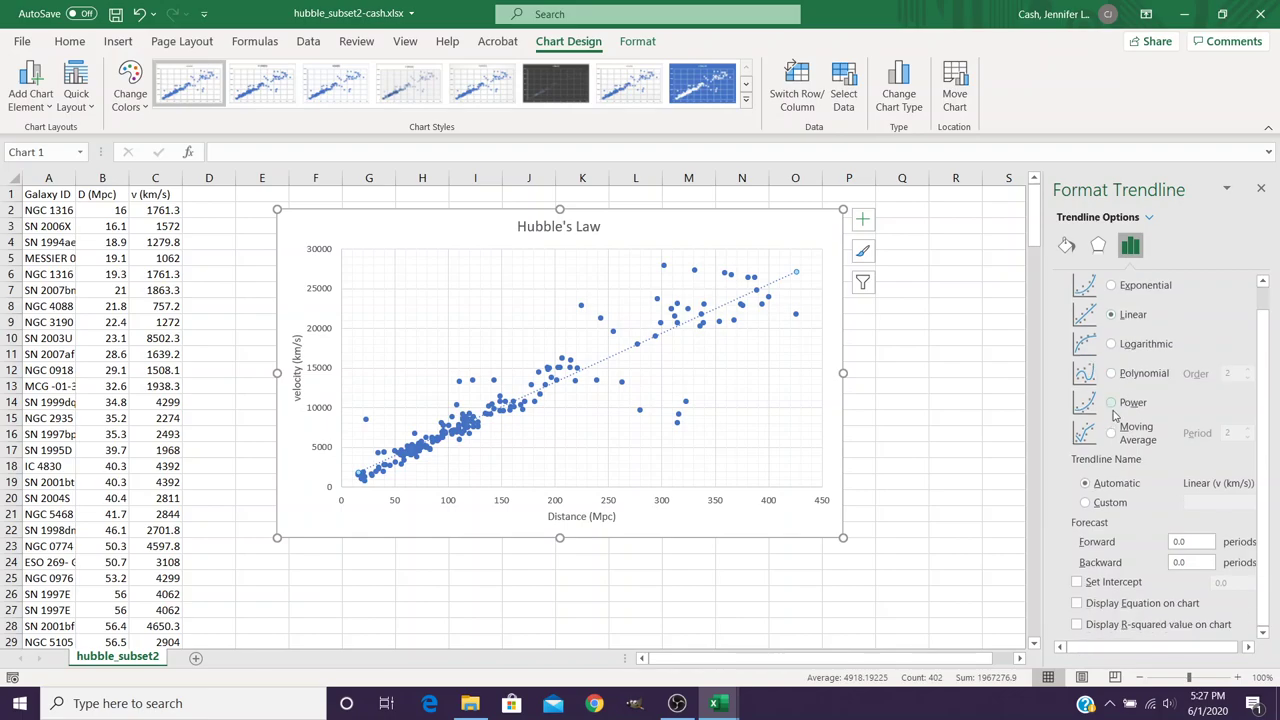
{"action": "left_click", "coordinate": [1076, 583]}
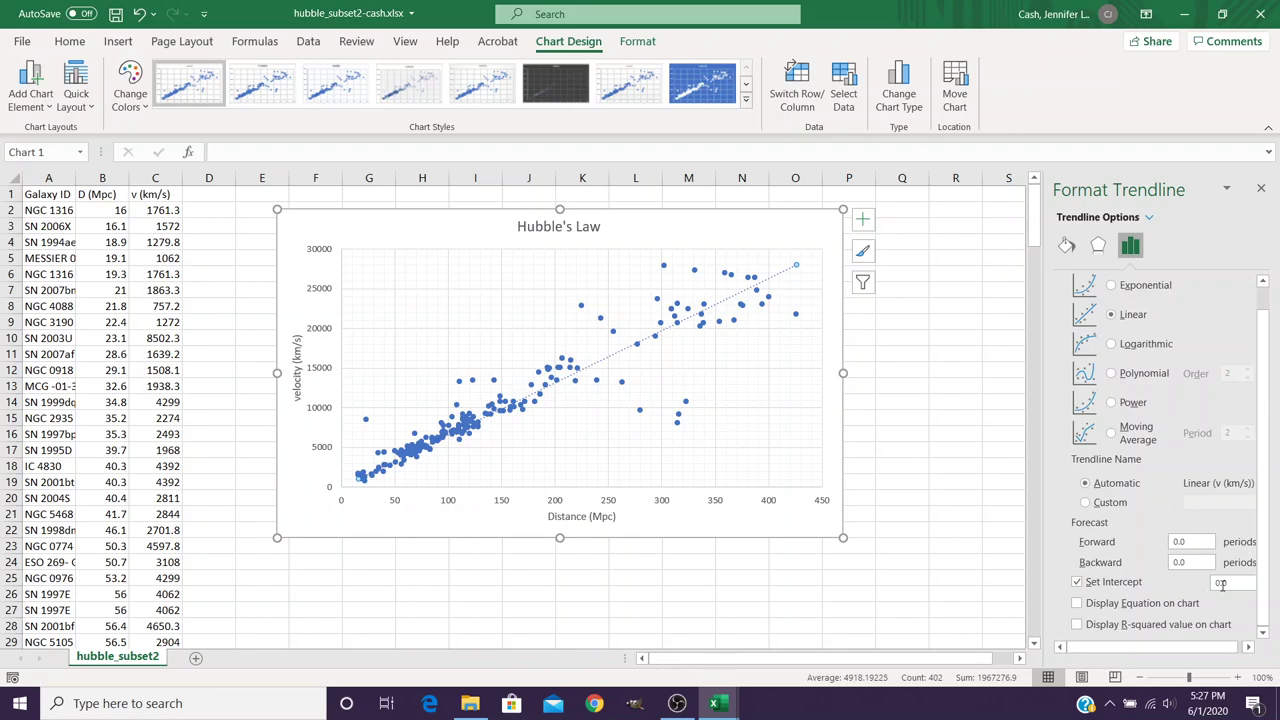
- Display the trendline's equation on the chart and format the trendline in standard red with a 1.75 pt width
{"action": "left_click", "coordinate": [1077, 604]}
{"action": "left_click", "coordinate": [1067, 247]}
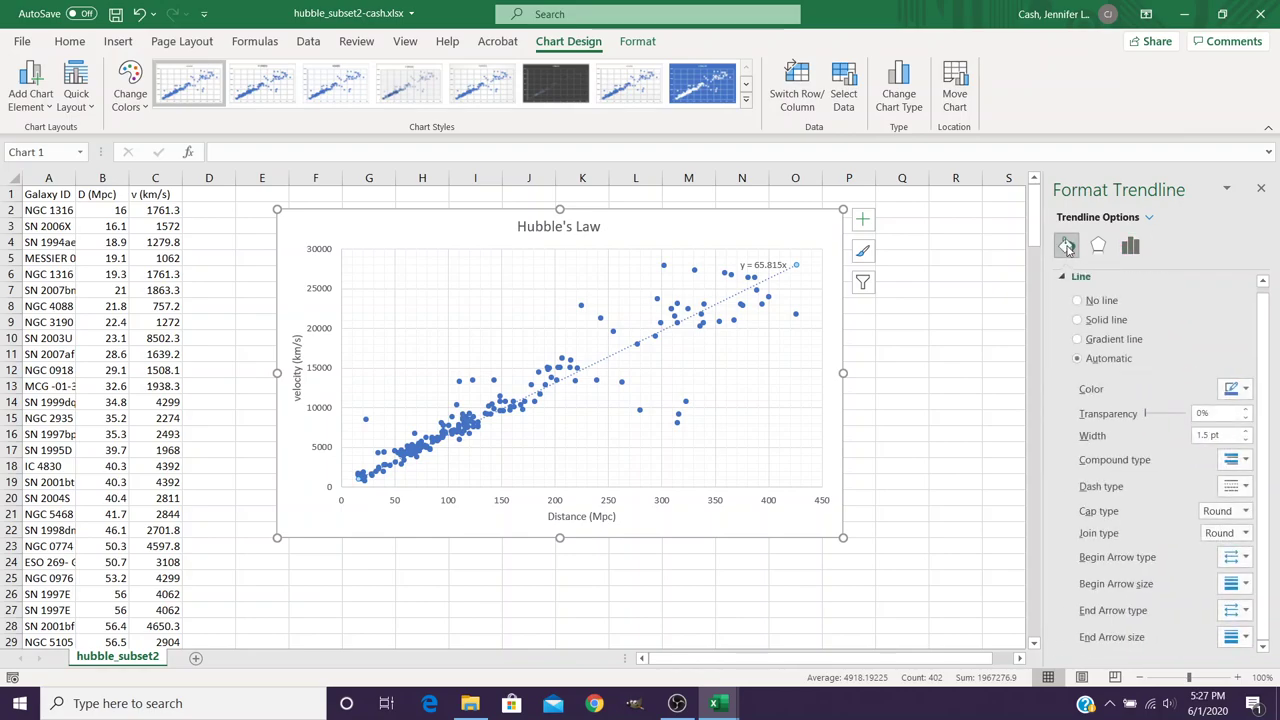
{"action": "left_click", "coordinate": [1240, 389]}
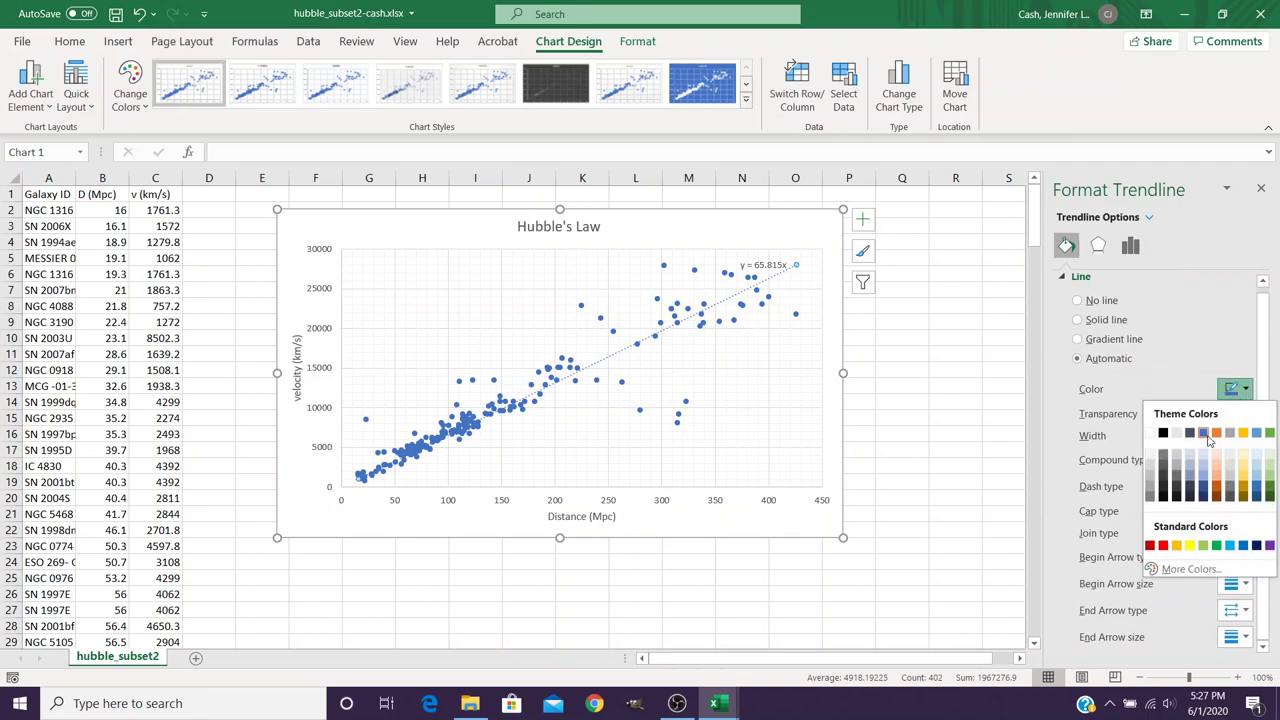
{"action": "left_click", "coordinate": [1163, 546]}
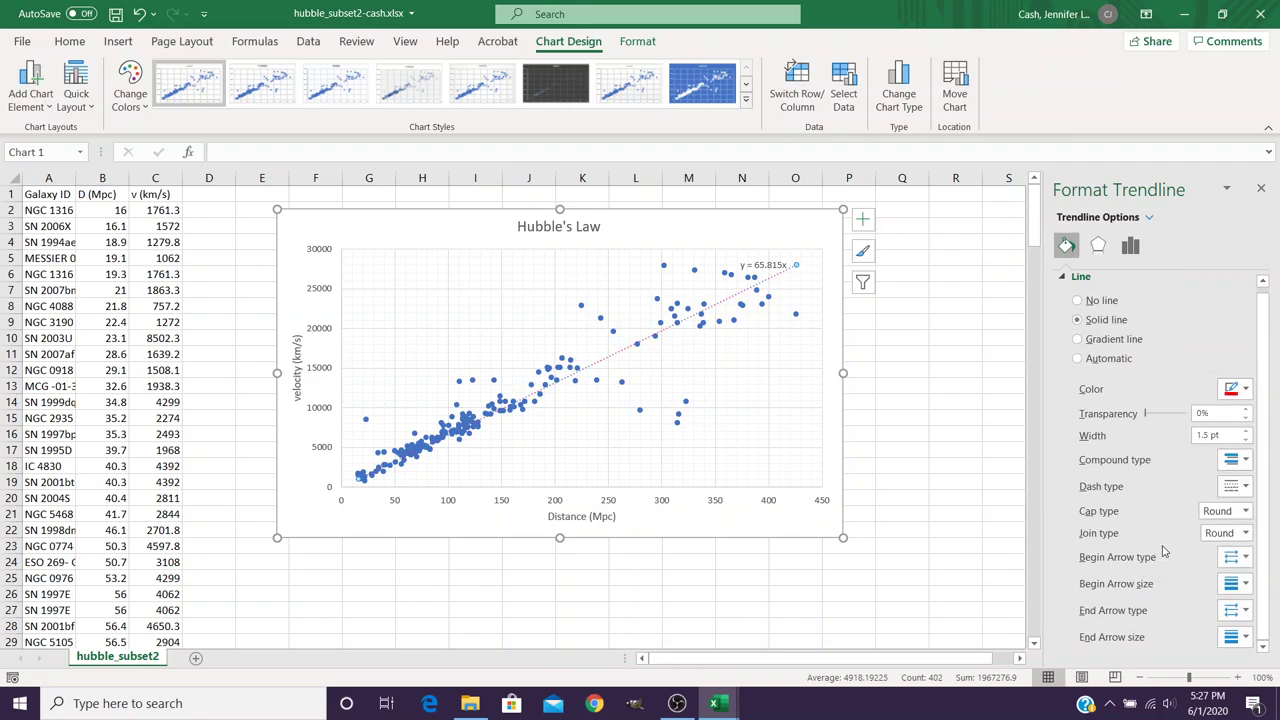
{"action": "left_click", "coordinate": [1248, 431]}
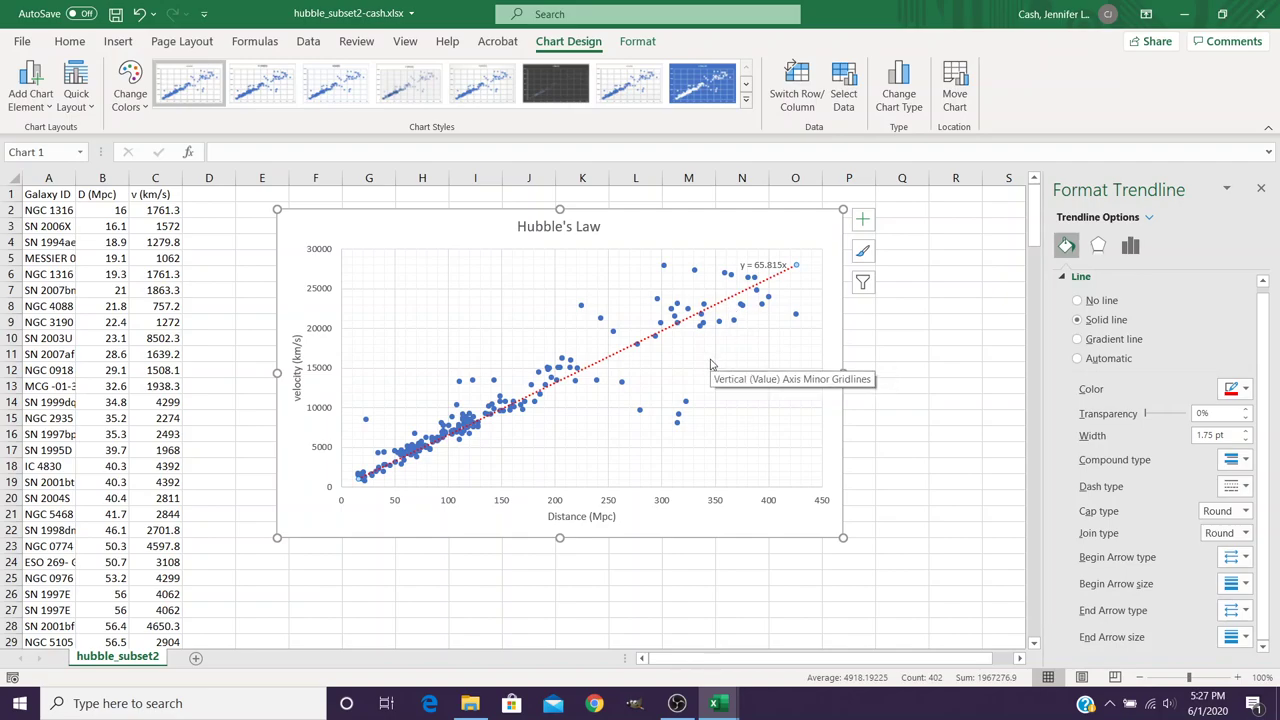
- Move the trendline equation to the empty upper-left area of the plot and enlarge its 65.815x term to 14 pt
{"action": "left_click", "coordinate": [768, 266]}
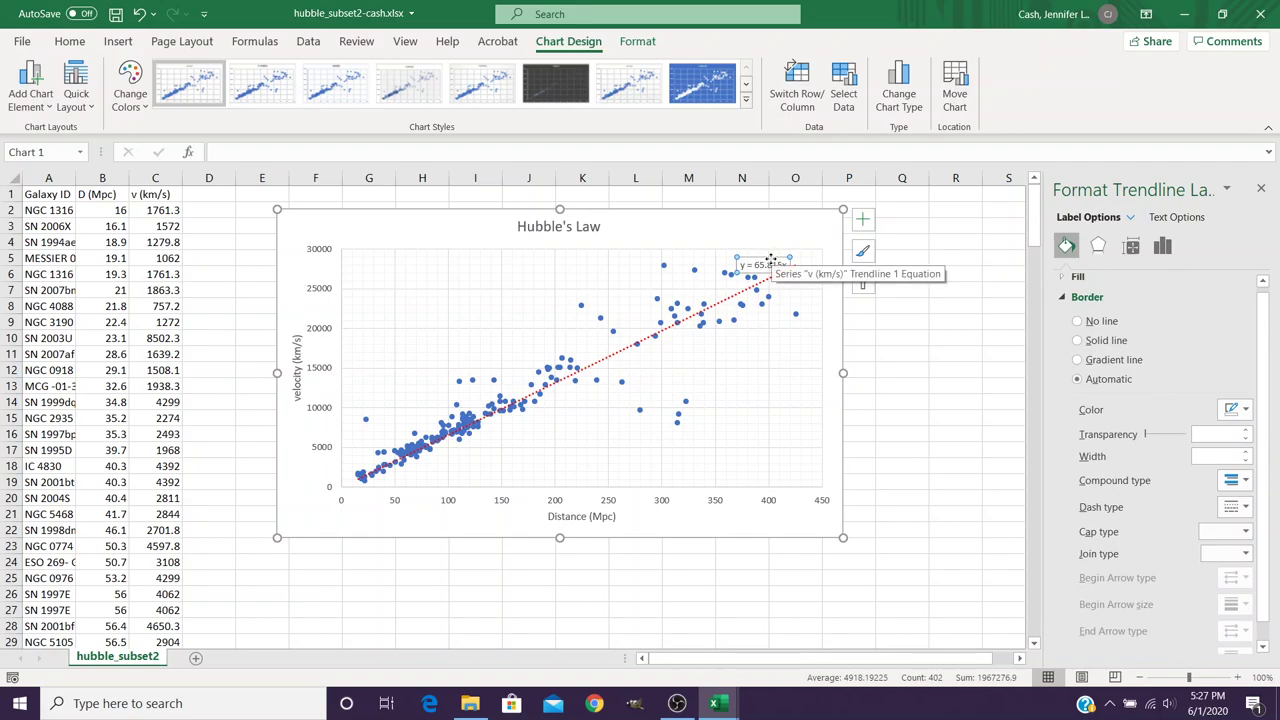
{"action": "left_click_drag", "start_coordinate": [770, 262], "coordinate": [399, 273]}
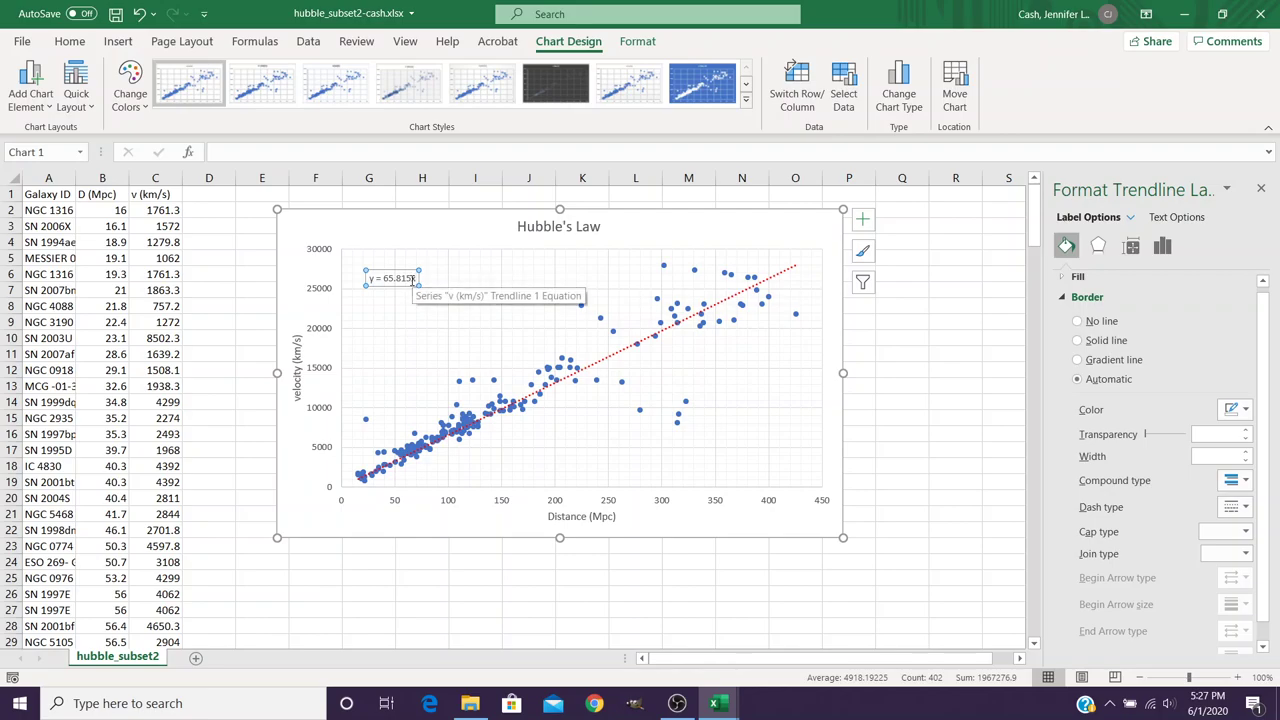
{"action": "double_click", "coordinate": [412, 279]}
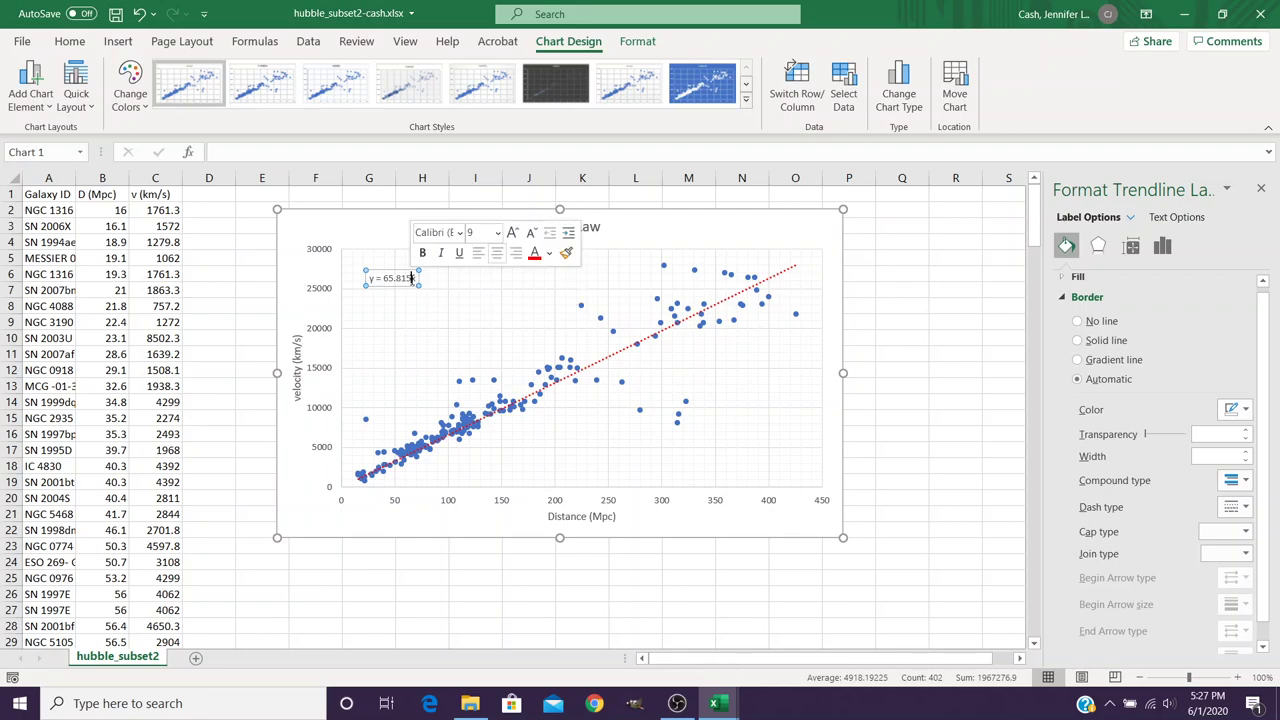
{"action": "left_click", "coordinate": [512, 234]}
{"action": "left_click", "coordinate": [512, 234]}
{"action": "left_click", "coordinate": [513, 235]}
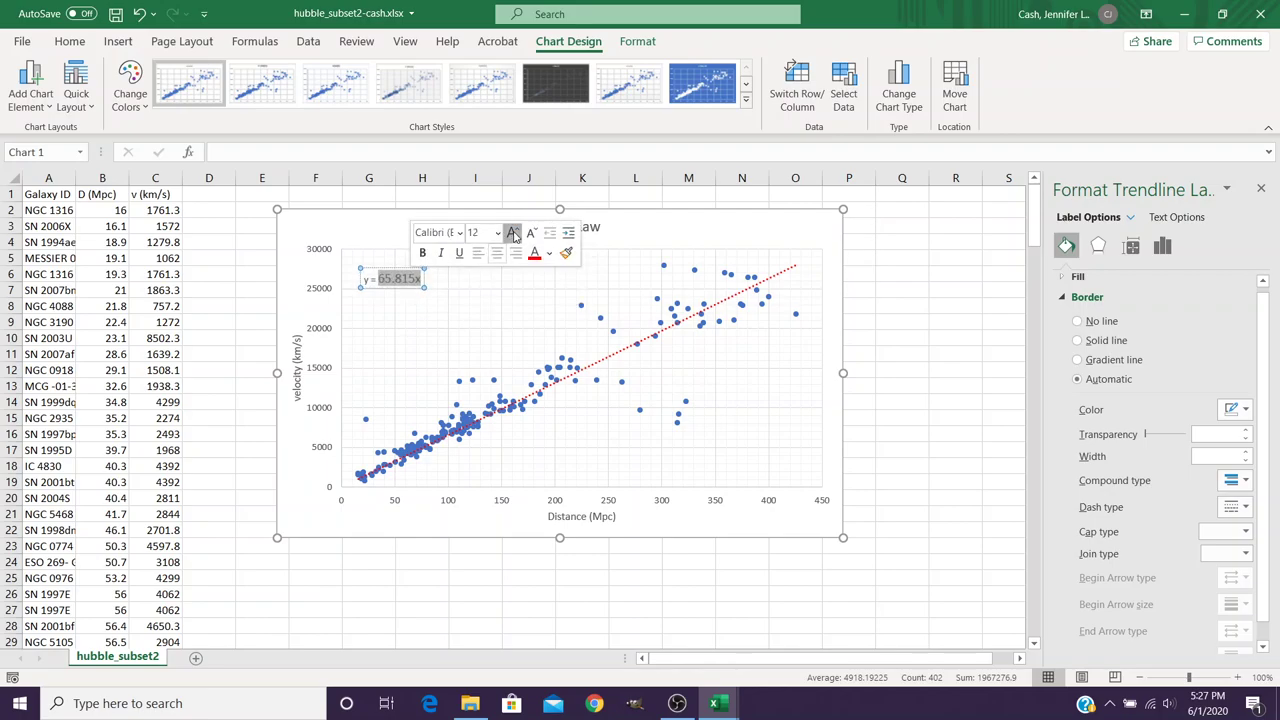
{"action": "left_click", "coordinate": [513, 235]}
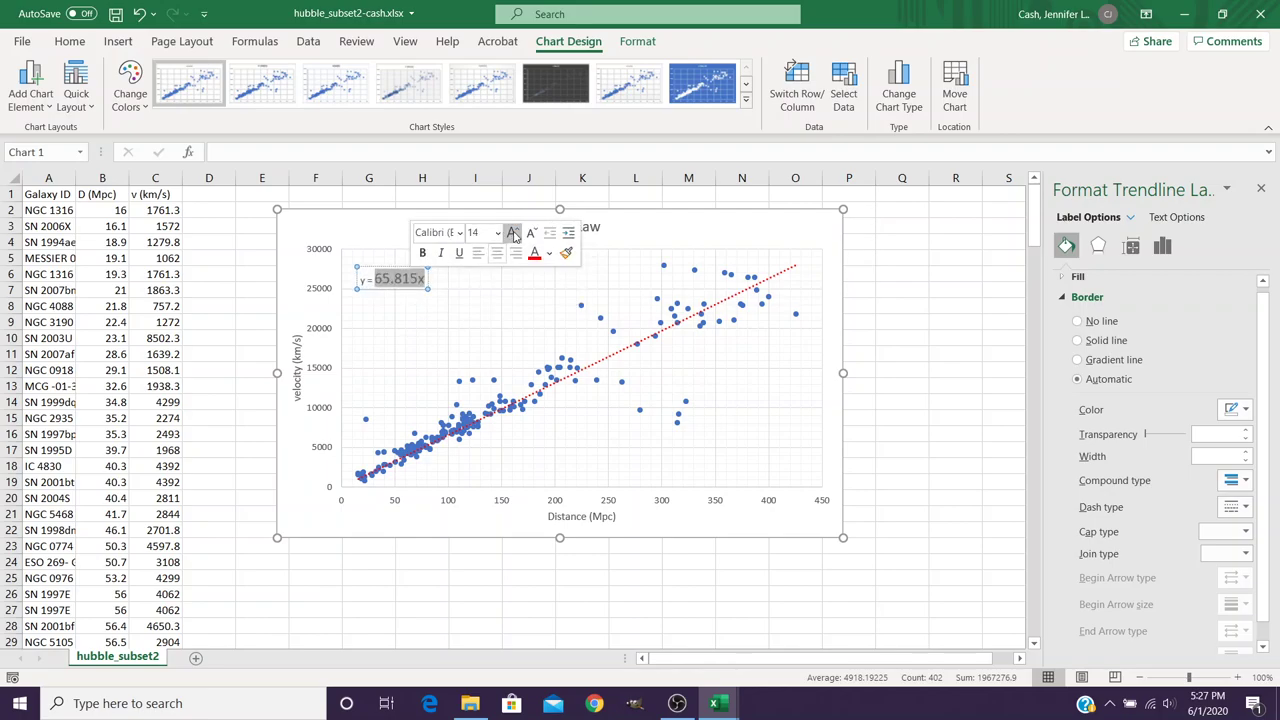
{"action": "left_click", "coordinate": [387, 302]}
{"action": "left_click", "coordinate": [397, 230]}
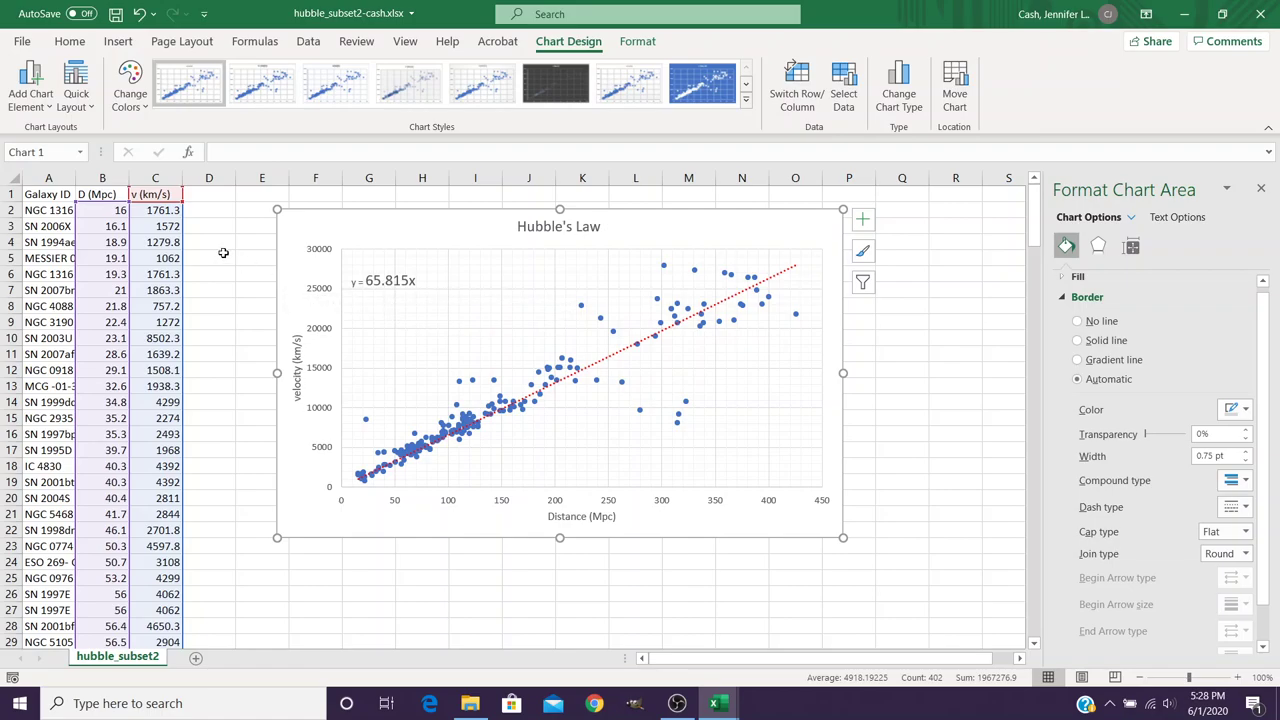
- Save the workbook with the finished Hubble's Law chart under its existing file name
{"action": "left_click", "coordinate": [22, 42]}
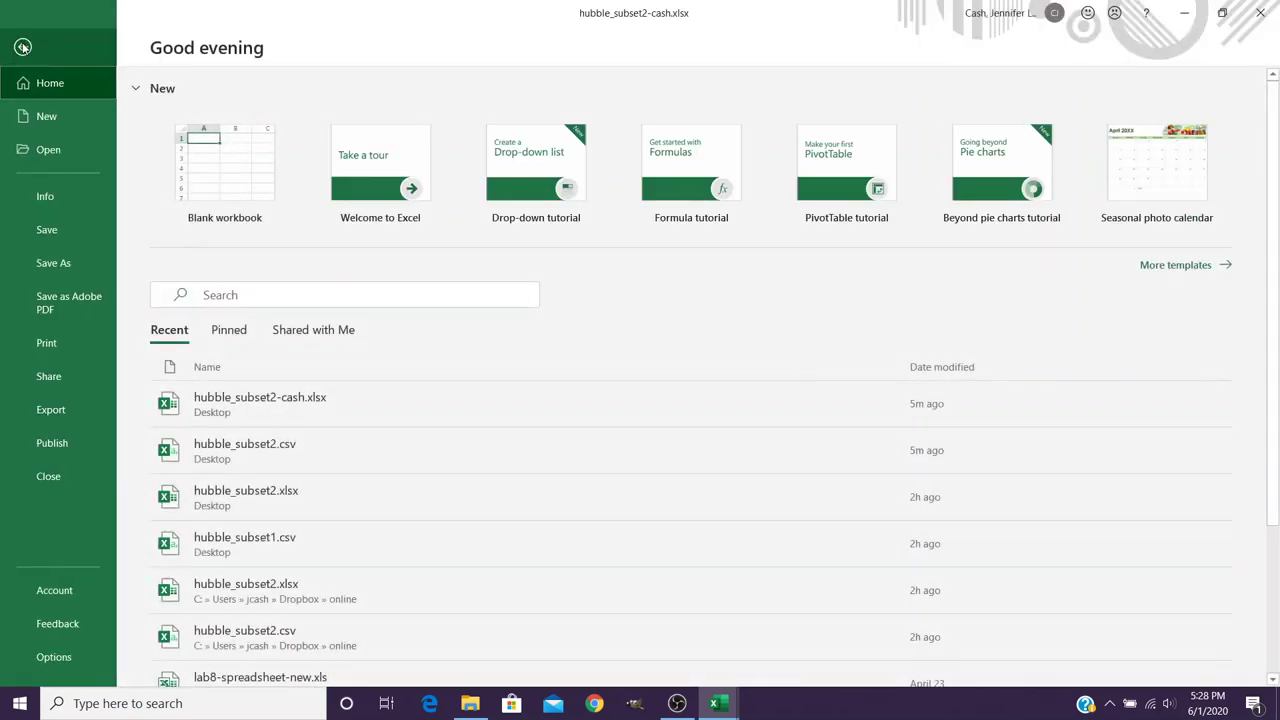
{"action": "left_click", "coordinate": [47, 229]}
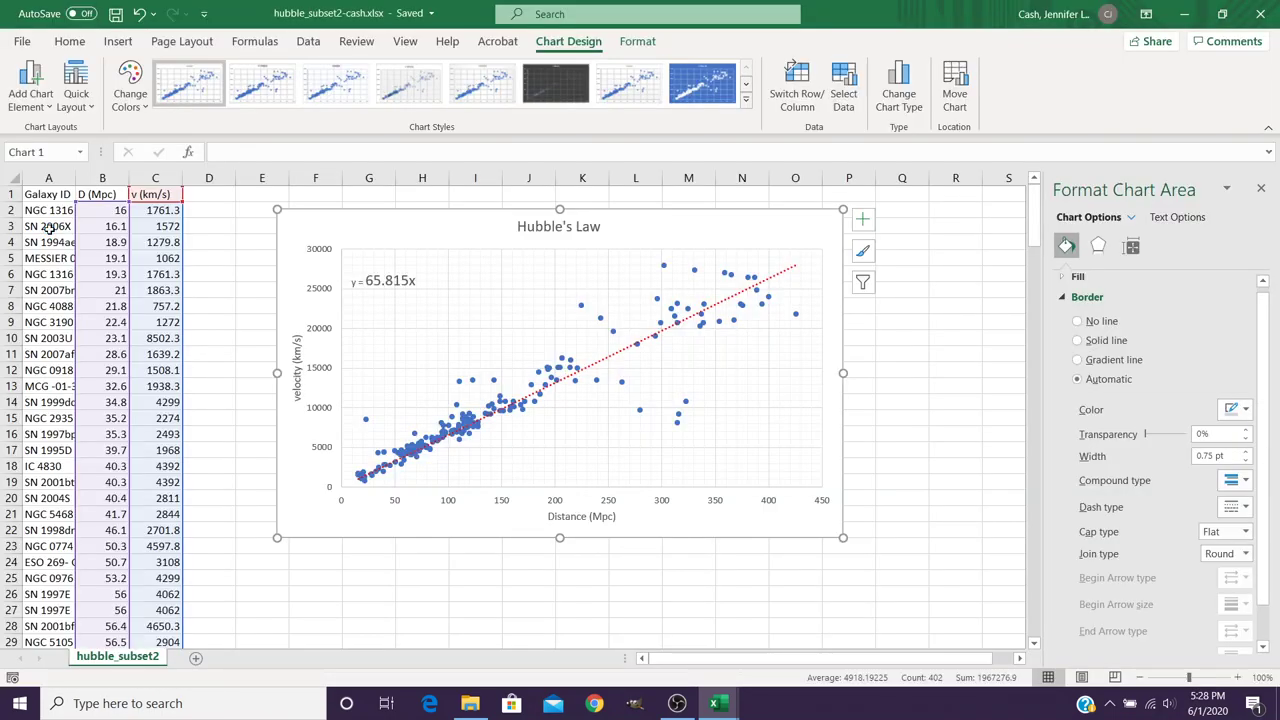